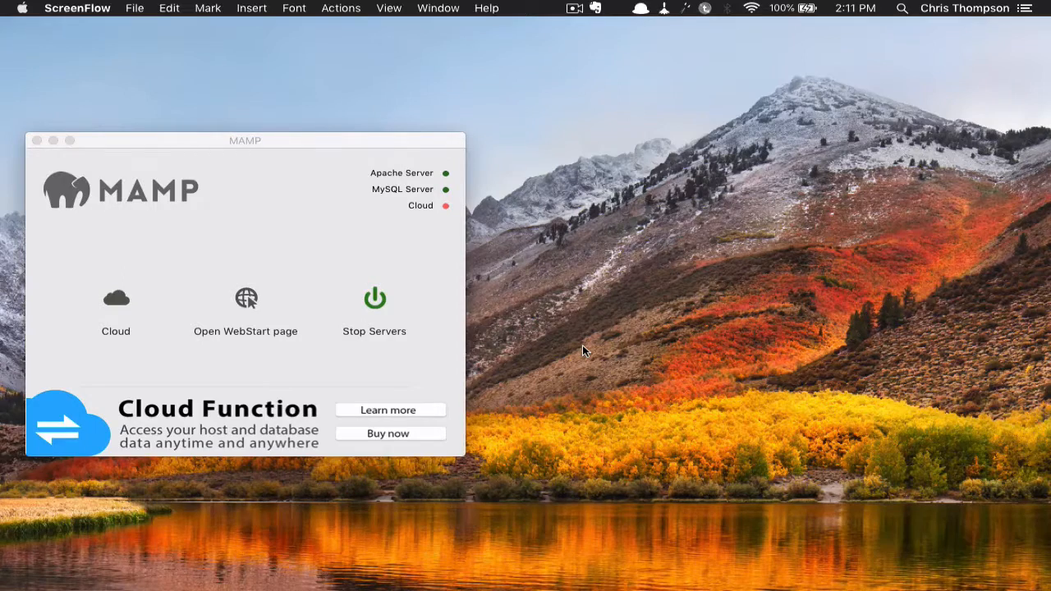
Step: In the hotkey terminal, check the current folder and create the coded-test-site install with newwp
{"action": "key", "text": "alt+space"}
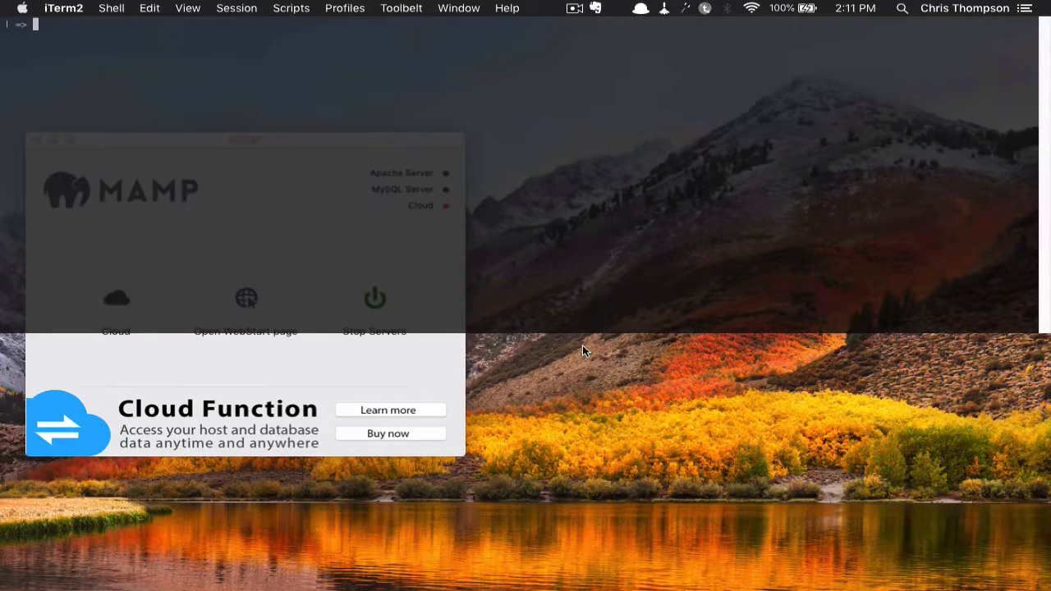
{"action": "type", "text": "pwd"}
{"action": "key", "text": "Return"}
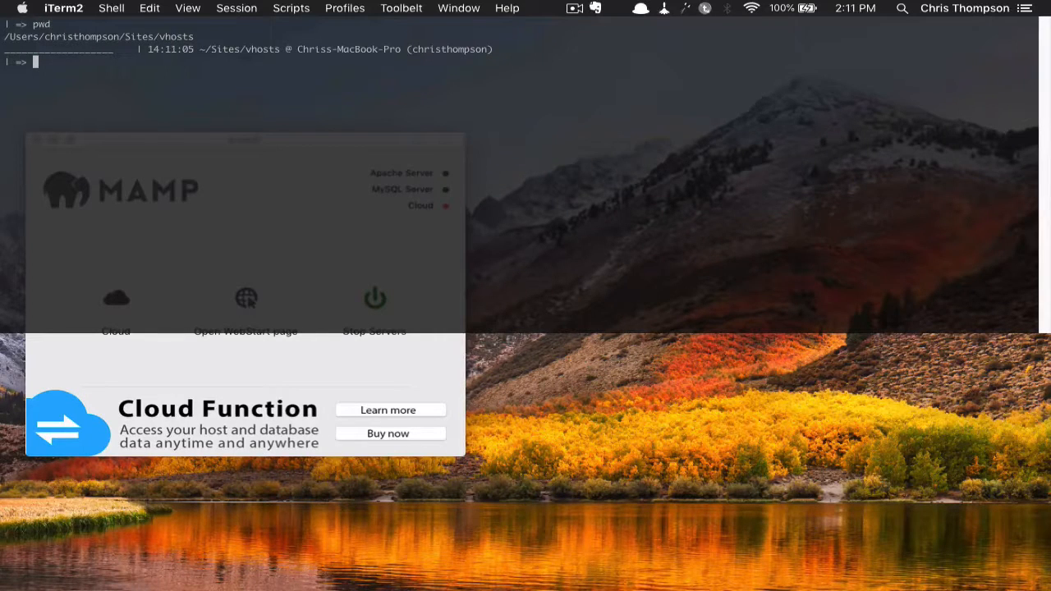
{"action": "type", "text": "newwp coded-test-site"}
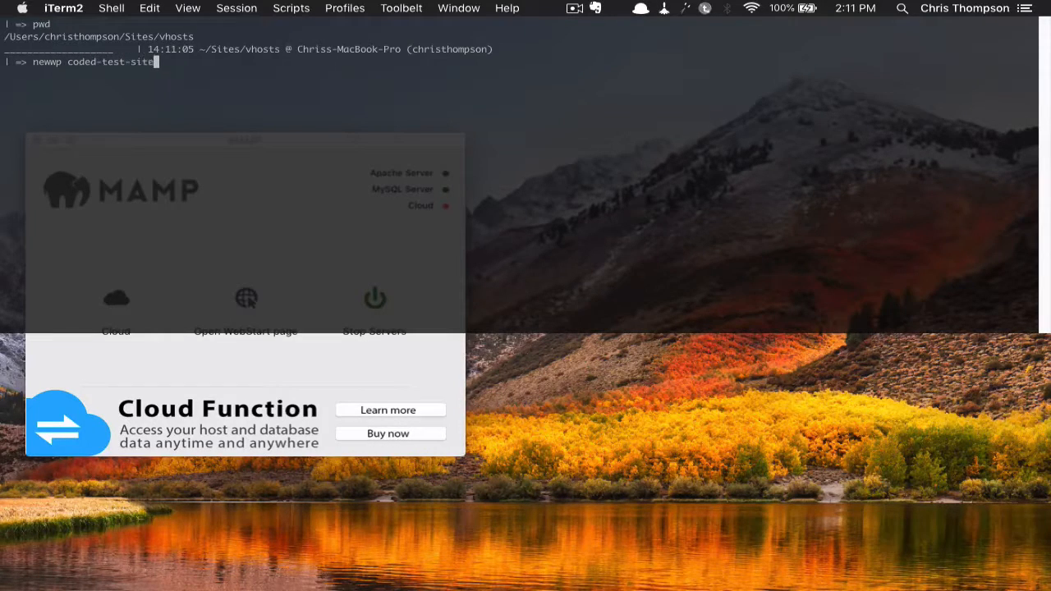
{"action": "key", "text": "Return"}
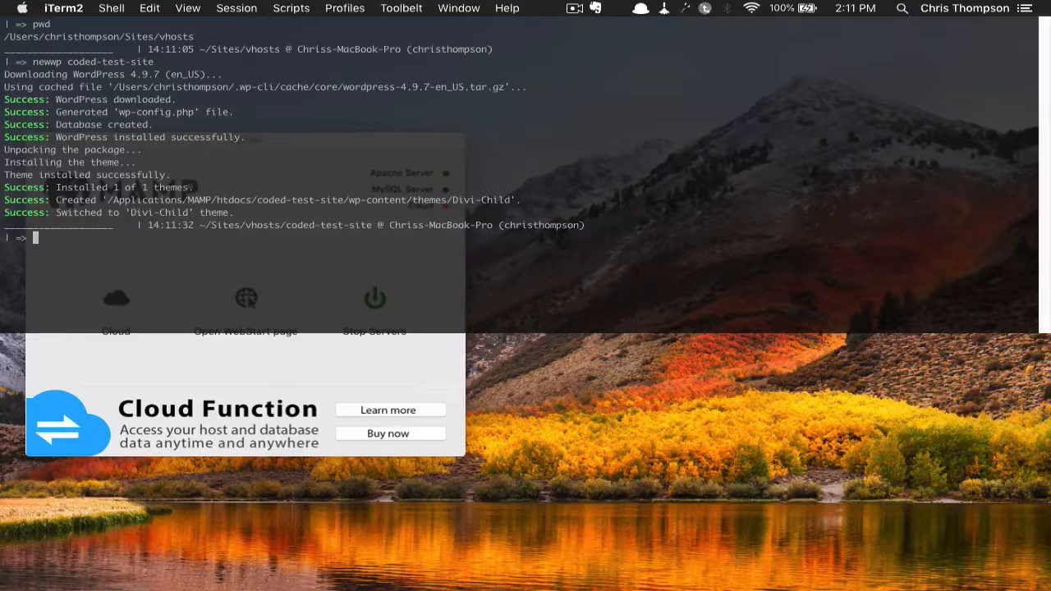
{"action": "type", "text": "open "}
{"action": "type", "text": "."}
{"action": "key", "text": "BackSpace"}
{"action": "type", "text": "localhost"}
{"action": "key", "text": "BackSpace"}
{"action": "key", "text": "BackSpace"}
{"action": "key", "text": "BackSpace"}
{"action": "key", "text": "BackSpace"}
{"action": "key", "text": "BackSpace"}
{"action": "key", "text": "BackSpace"}
{"action": "key", "text": "BackSpace"}
{"action": "key", "text": "BackSpace"}
{"action": "key", "text": "BackSpace"}
{"action": "type", "text": "htttp"}
{"action": "key", "text": "BackSpace"}
{"action": "key", "text": "BackSpace"}
{"action": "key", "text": "BackSpace"}
{"action": "type", "text": "tp://"}
{"action": "type", "text": "localhost"}
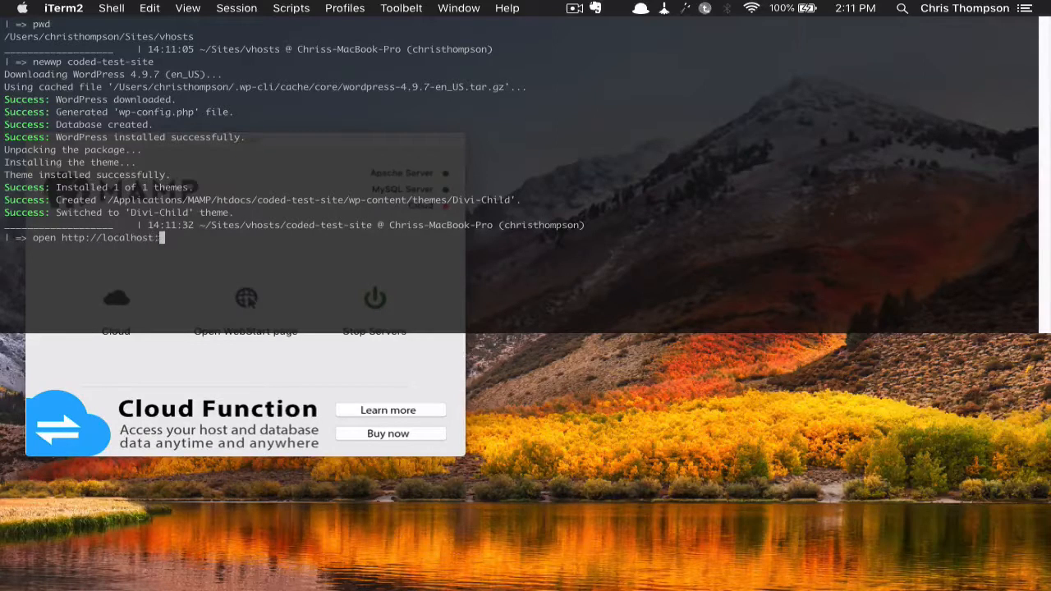
{"action": "type", "text": "/coded-test-"}
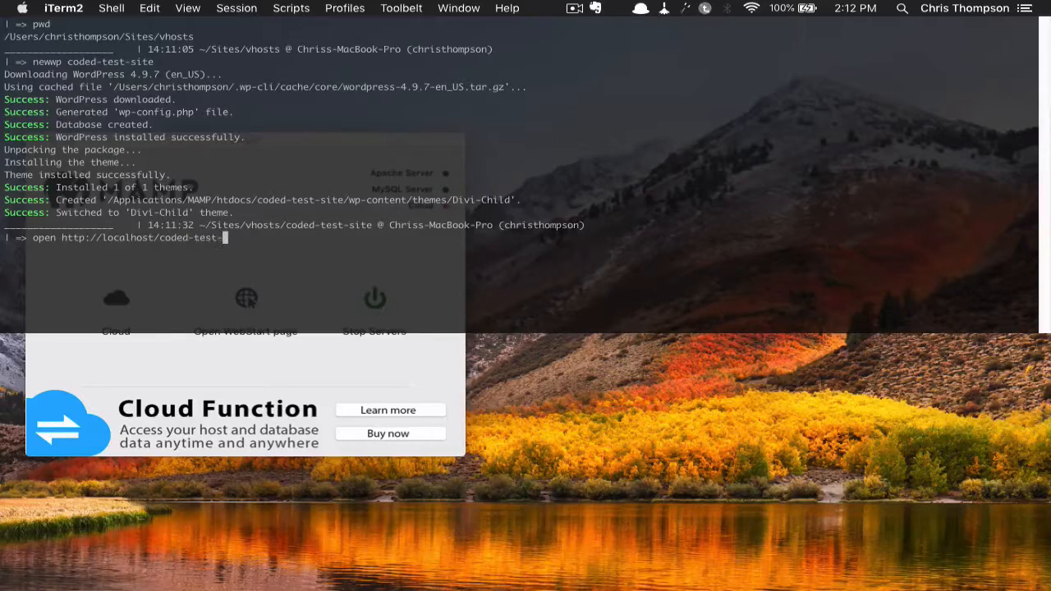
{"action": "type", "text": "site/wp-admin"}
{"action": "key", "text": "Return"}
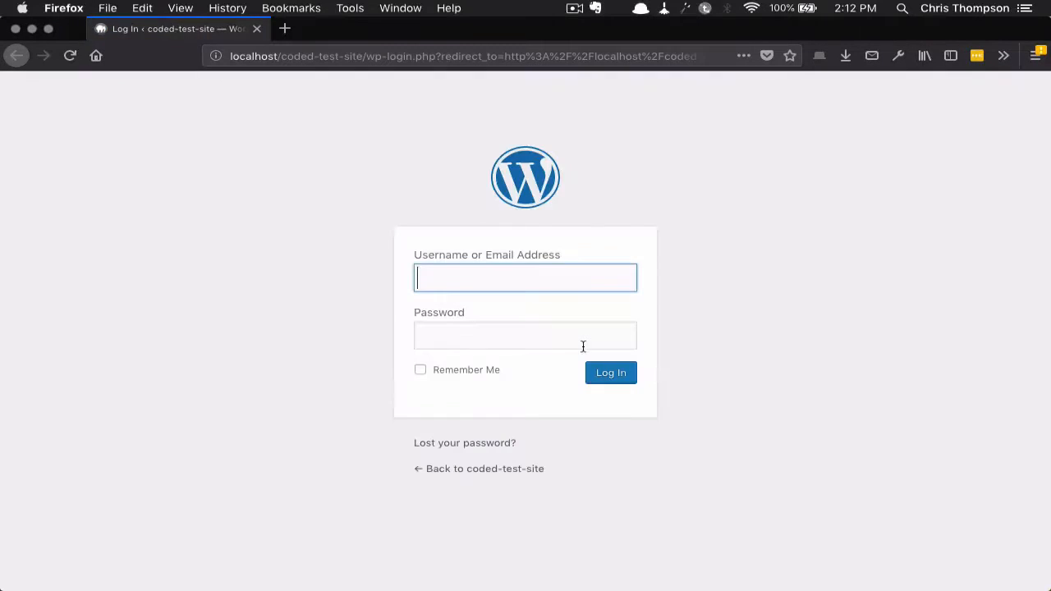
Step: Log in to the WordPress admin with the site's username and password
{"action": "type", "text": "user"}
{"action": "left_click", "coordinate": [526, 335]}
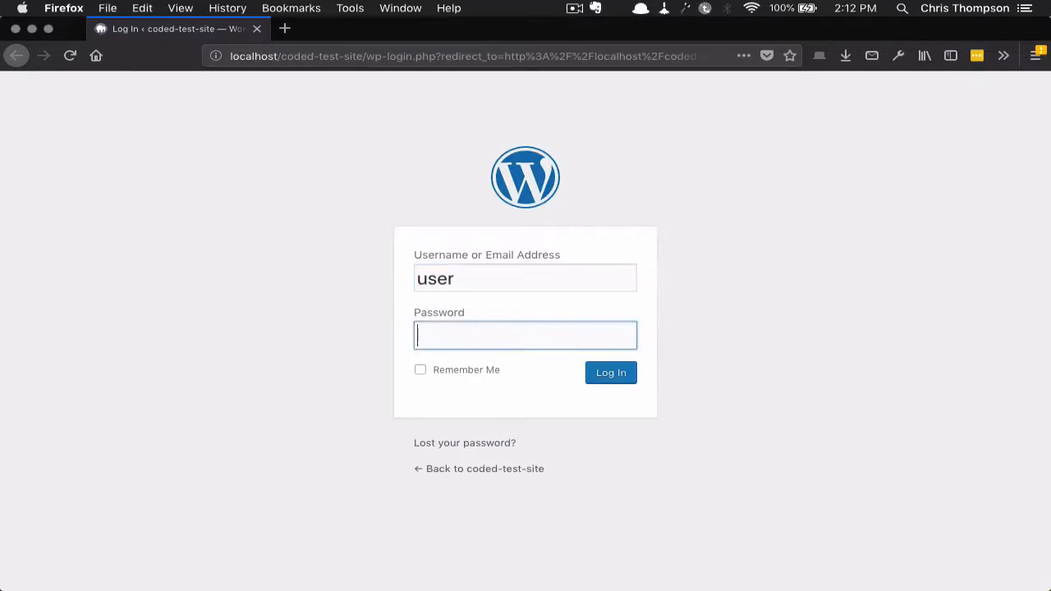
{"action": "type", "text": "pasrd"}
{"action": "key", "text": "Return"}
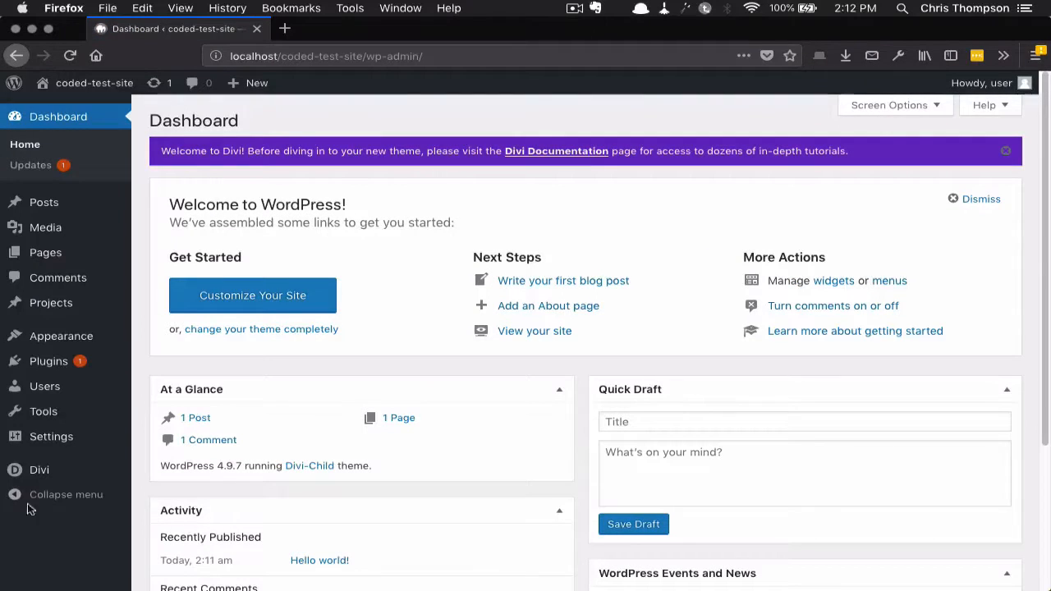
Step: Search for 'custom post type ui', then install and activate Custom Post Type UI
{"action": "mouse_move", "coordinate": [82, 362]}
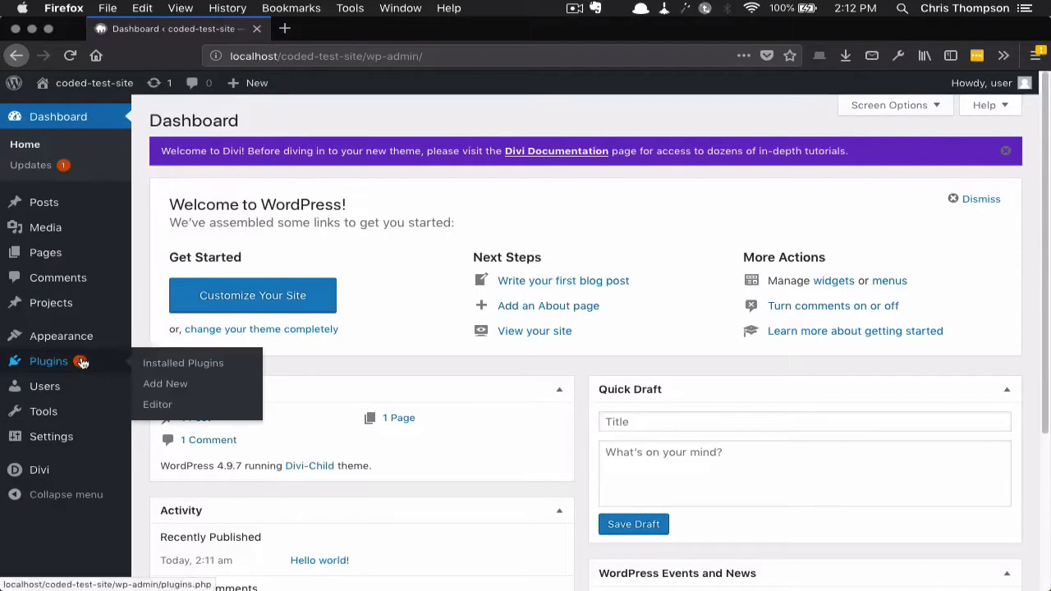
{"action": "left_click", "coordinate": [161, 385]}
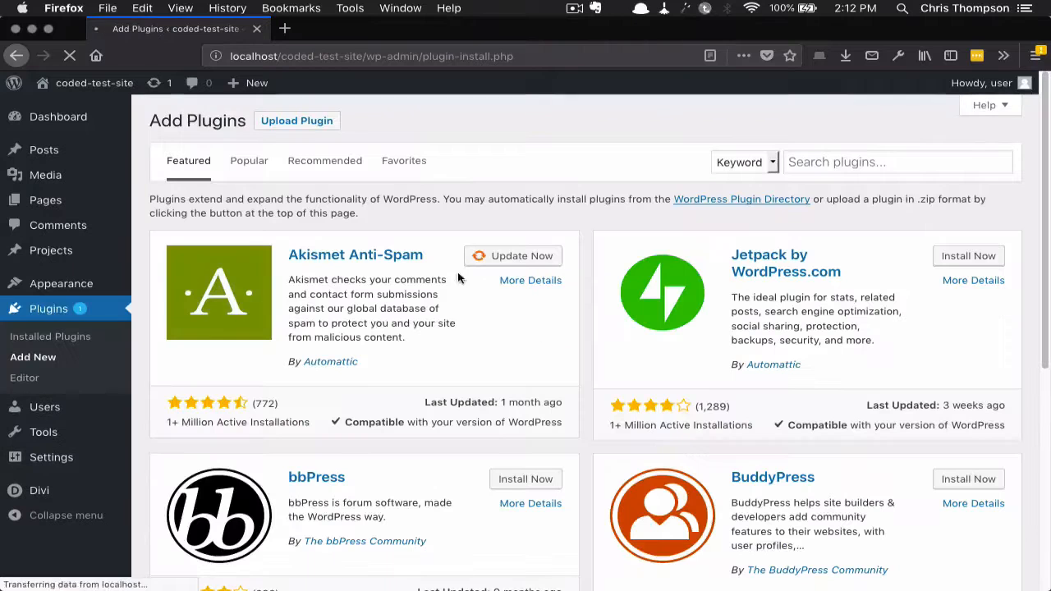
{"action": "left_click", "coordinate": [853, 168]}
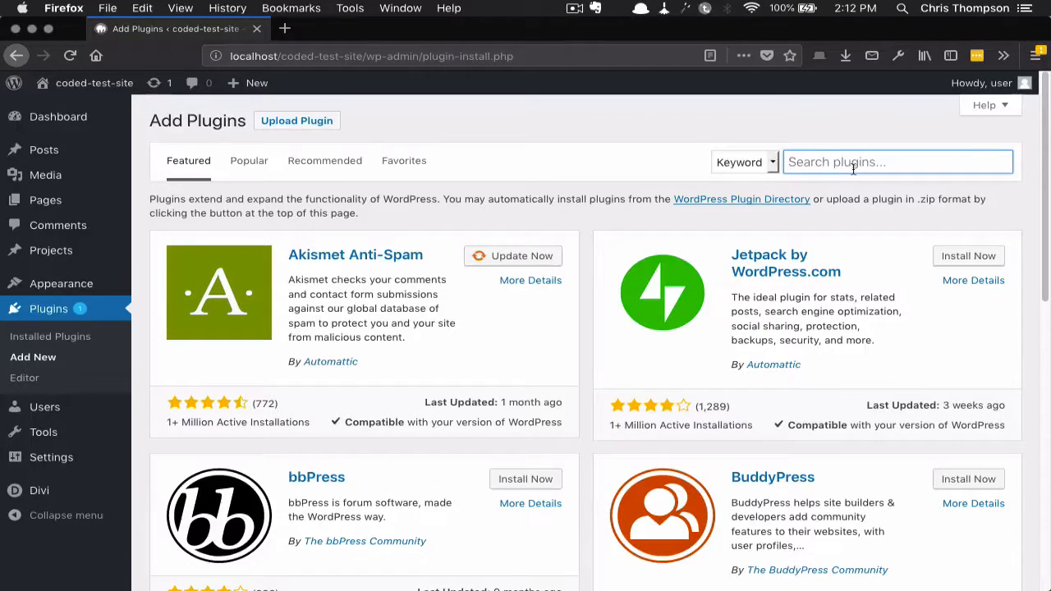
{"action": "type", "text": "custo"}
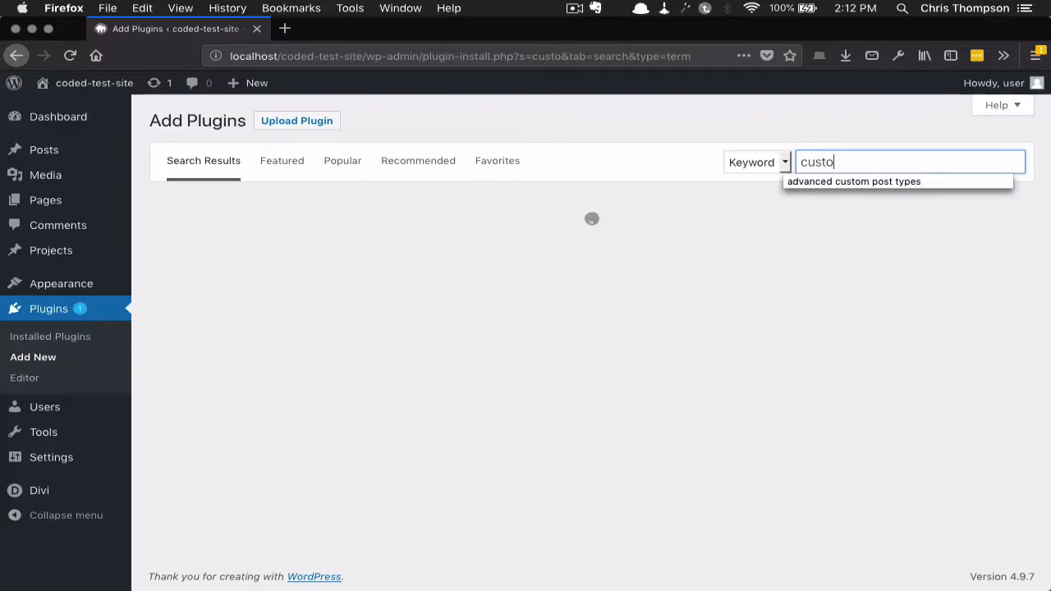
{"action": "type", "text": "m post "}
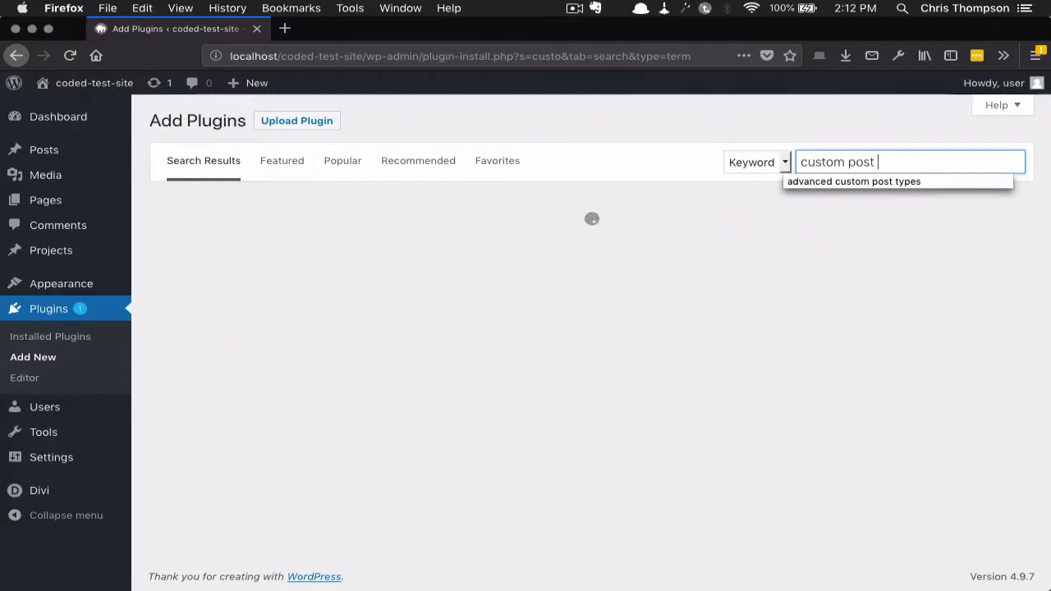
{"action": "type", "text": "type ui"}
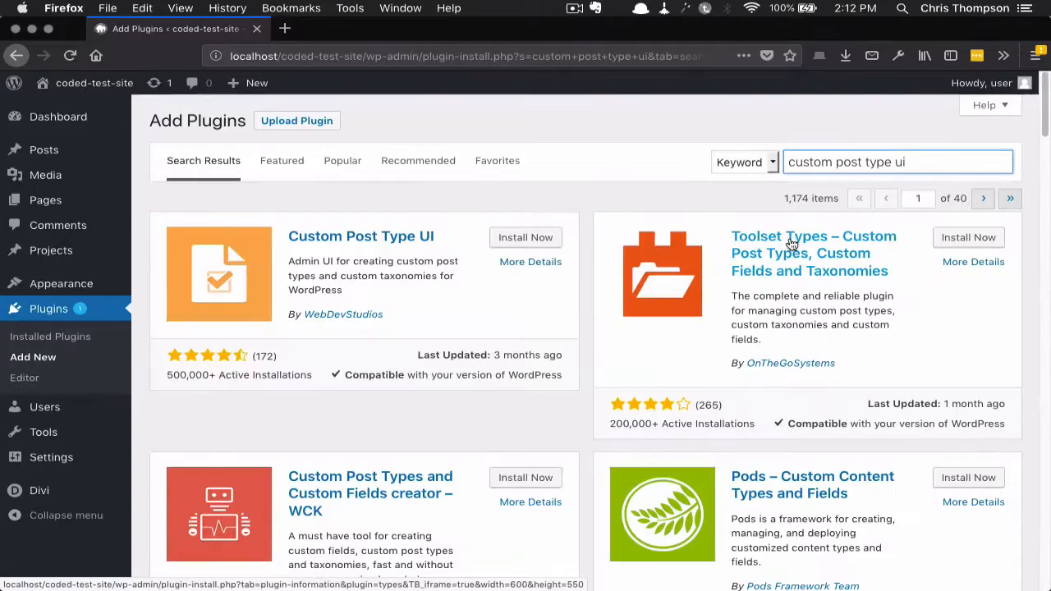
{"action": "left_click", "coordinate": [537, 237]}
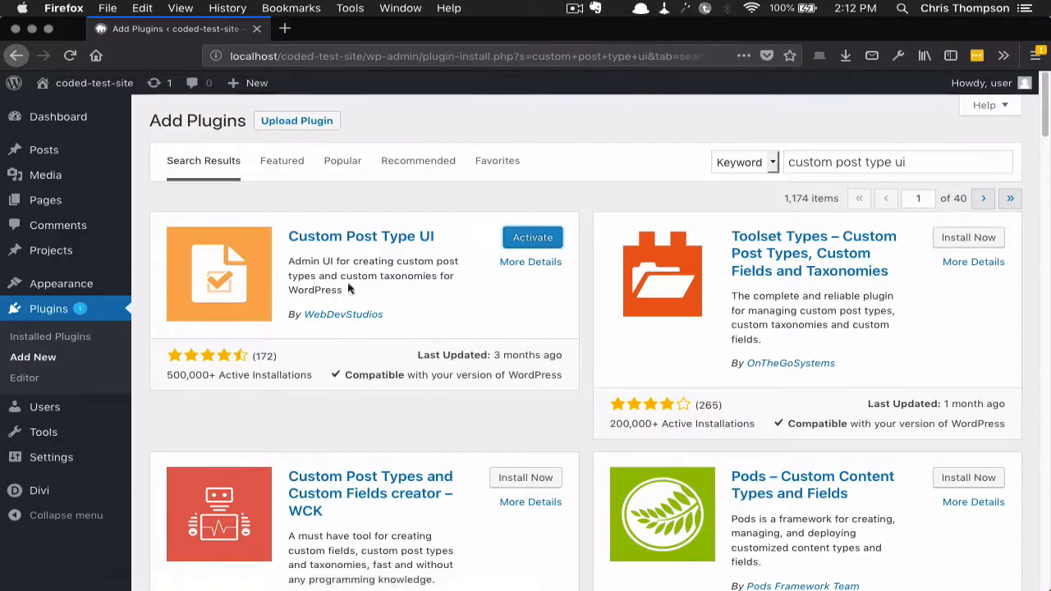
{"action": "left_click", "coordinate": [549, 236]}
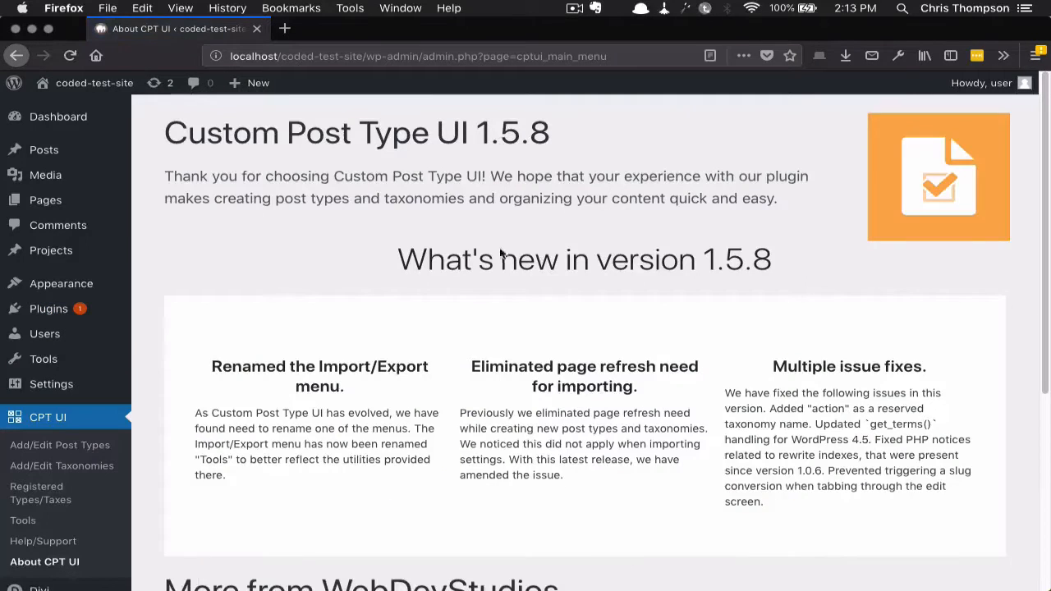
Step: In CPT UI Add/Edit Post Types, add slug movies with labels Movies / movie
{"action": "scroll", "coordinate": [103, 356], "scroll_direction": "down", "scroll_amount": 5}
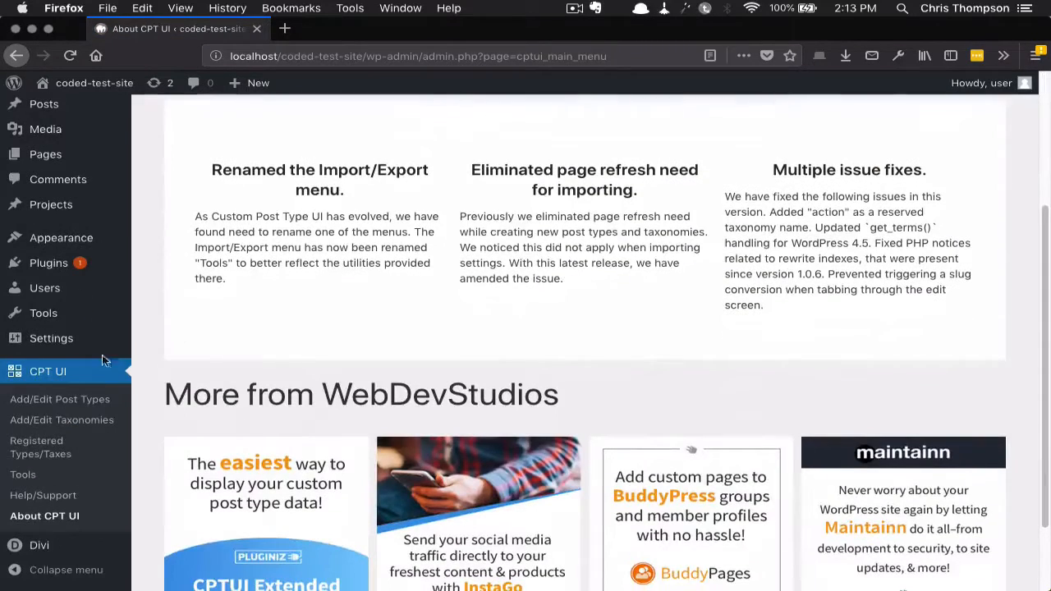
{"action": "left_click", "coordinate": [71, 402]}
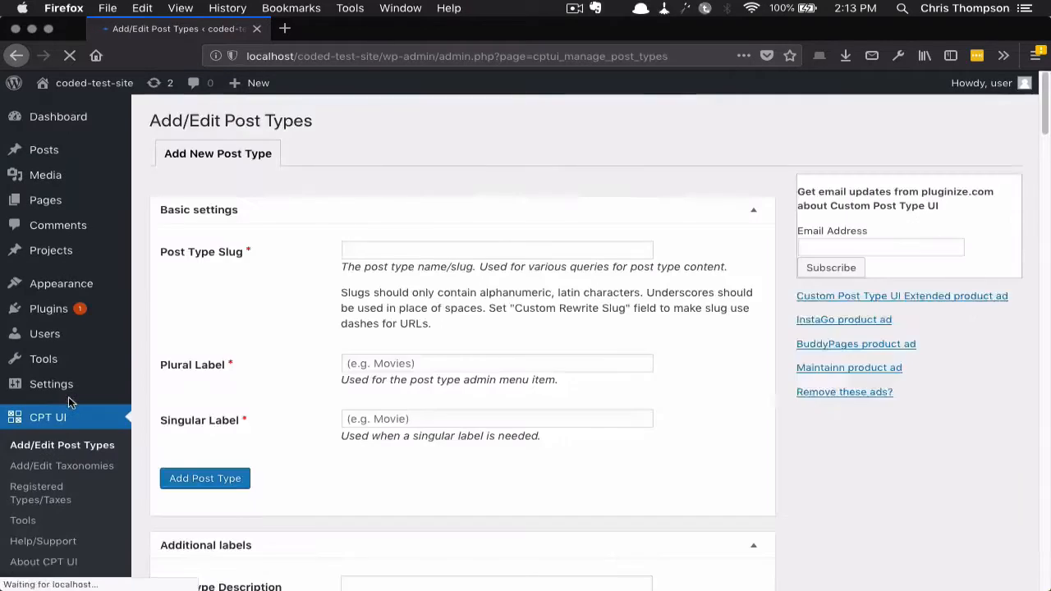
{"action": "left_click", "coordinate": [392, 249]}
{"action": "type", "text": "mo"}
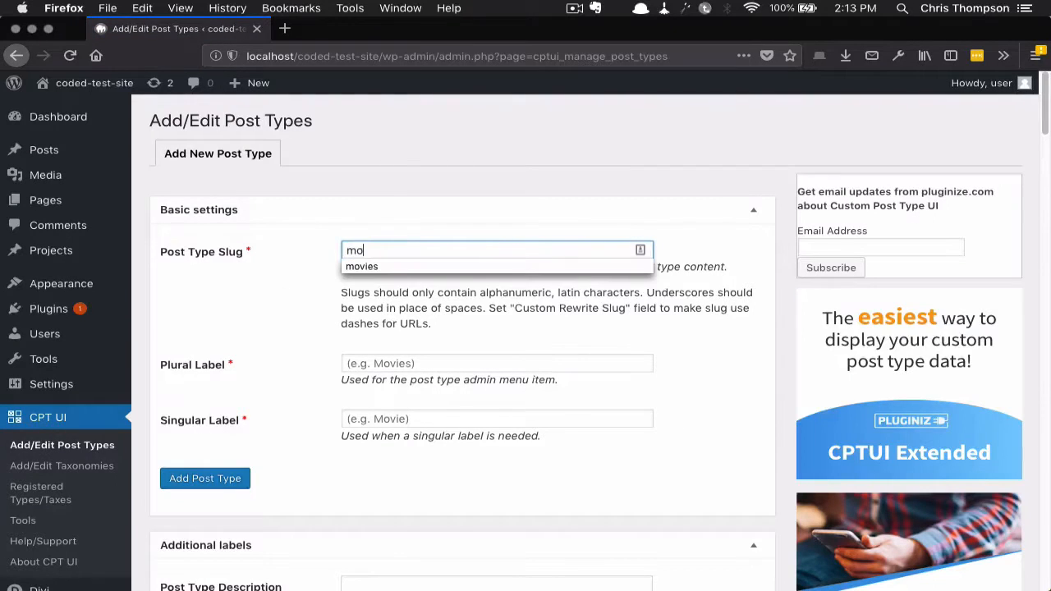
{"action": "type", "text": "vies"}
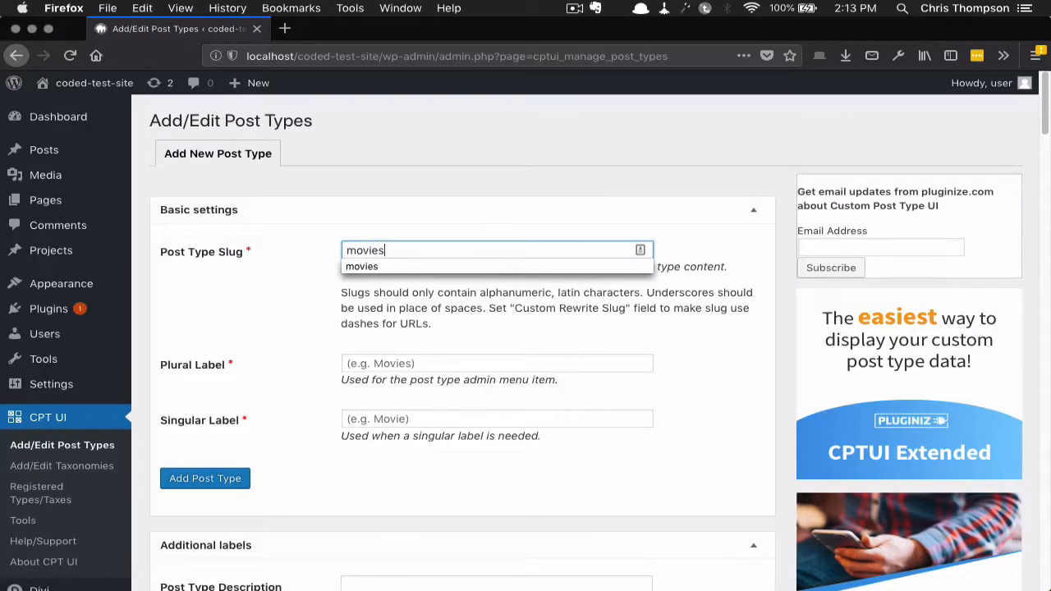
{"action": "key", "text": "Tab"}
{"action": "type", "text": "Mo"}
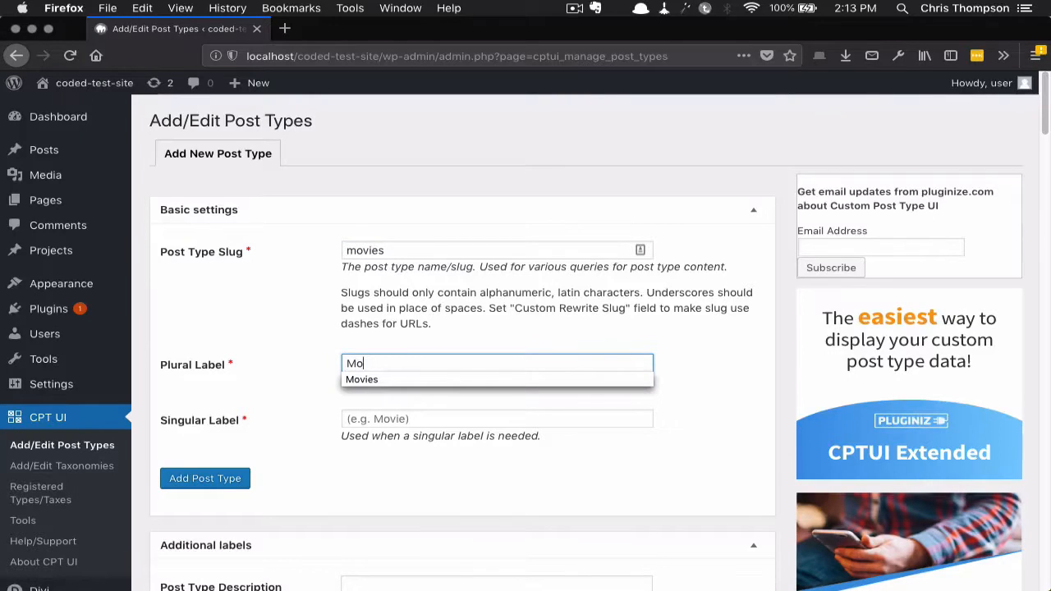
{"action": "type", "text": "vies"}
{"action": "key", "text": "Tab"}
{"action": "type", "text": "mo"}
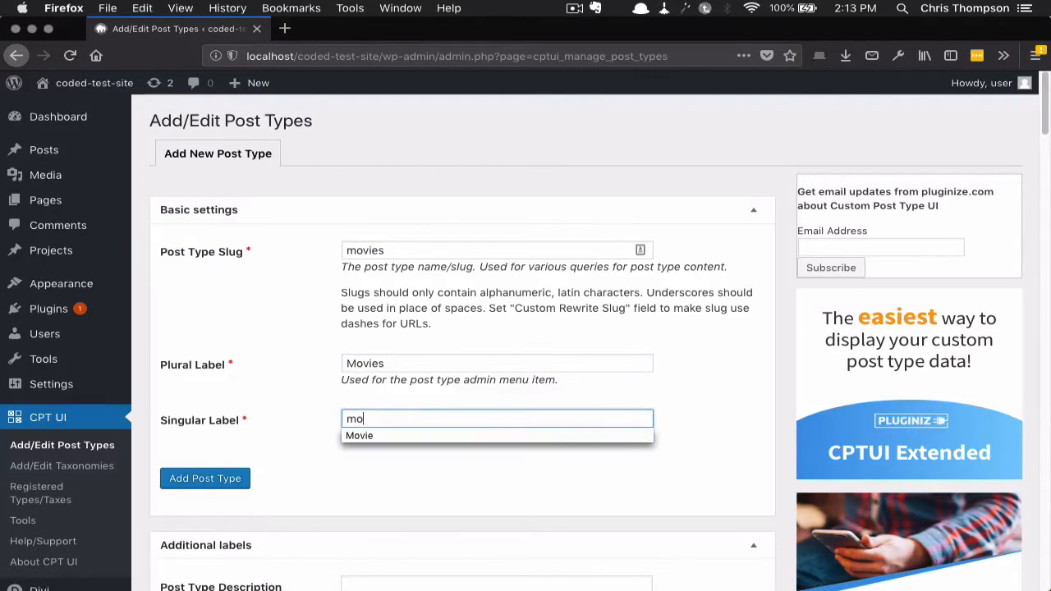
{"action": "type", "text": "vie"}
{"action": "scroll", "coordinate": [459, 345], "scroll_direction": "down", "scroll_amount": 3}
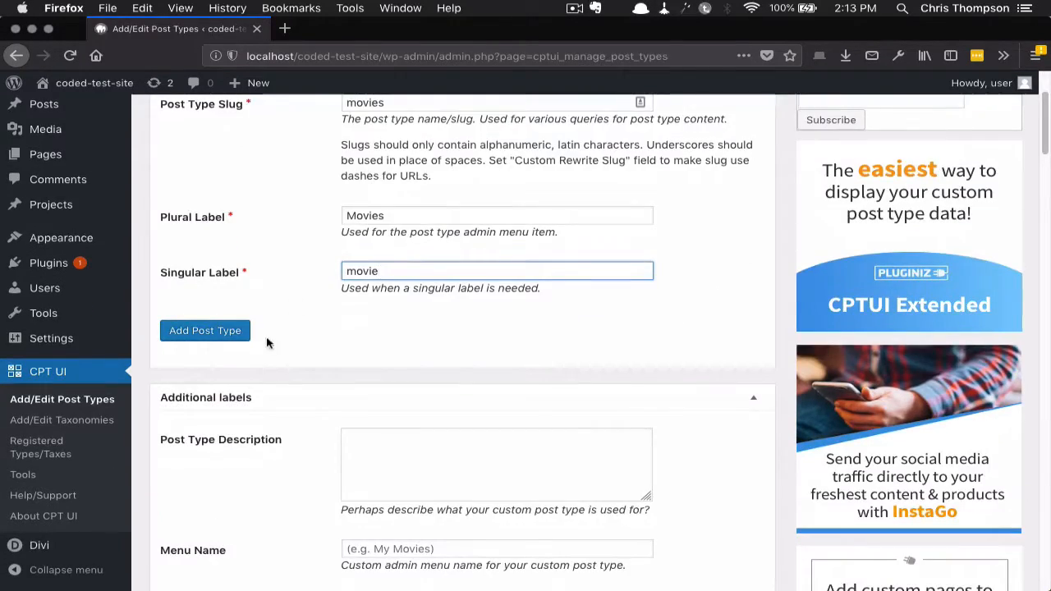
{"action": "left_click", "coordinate": [198, 332]}
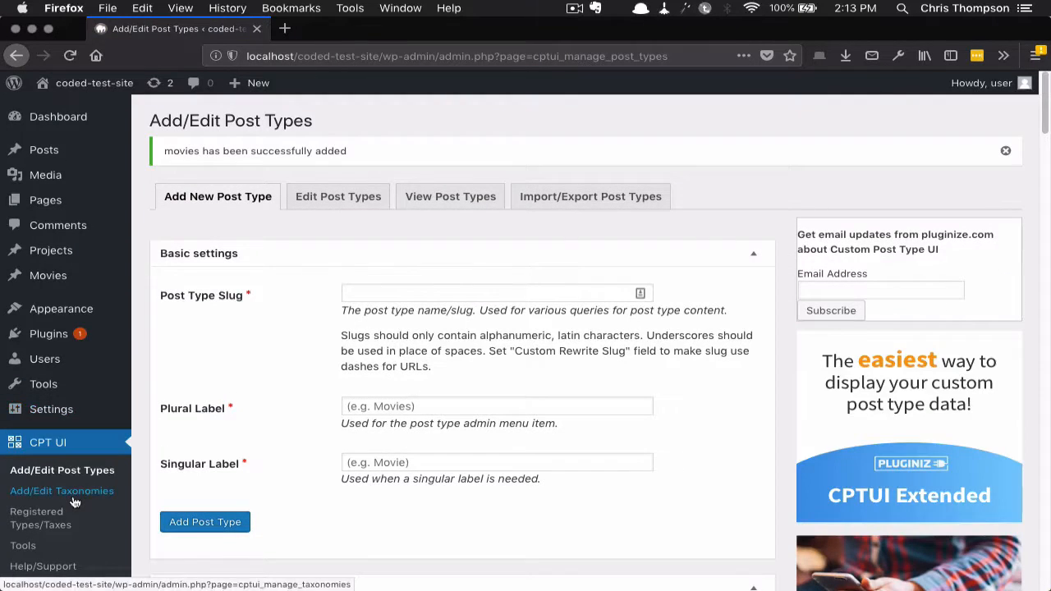
Step: Start a taxonomy with slug genre, plural label Genres and singular label Genre
{"action": "left_click", "coordinate": [73, 497]}
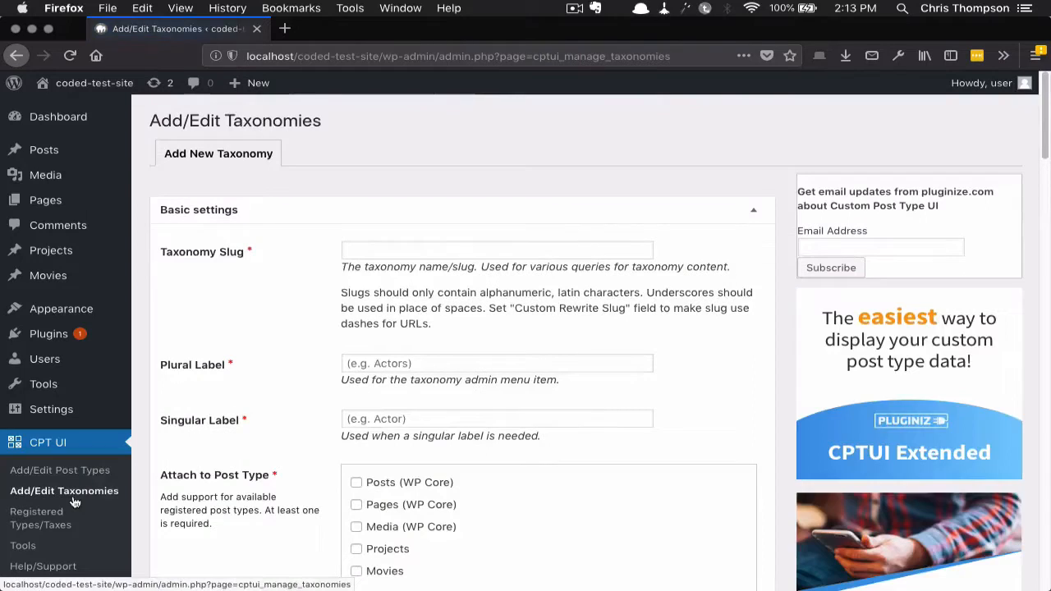
{"action": "left_click", "coordinate": [396, 247]}
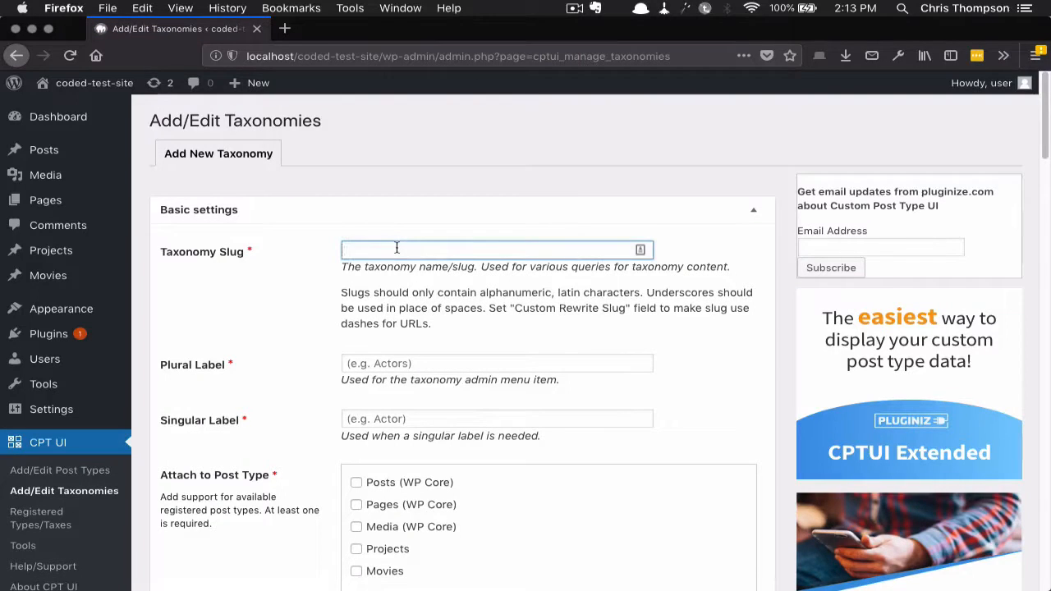
{"action": "type", "text": "g"}
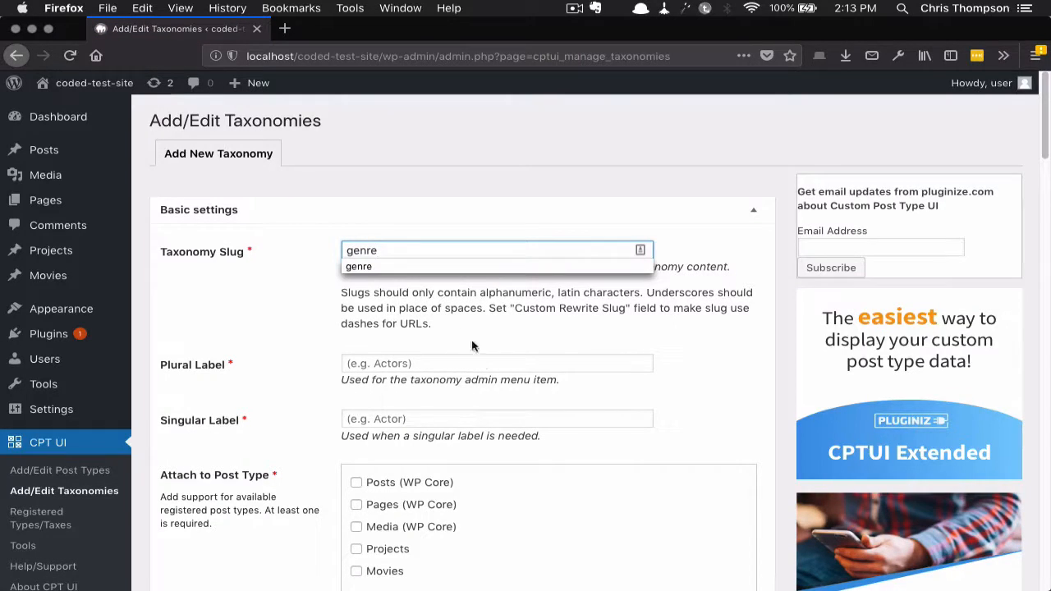
{"action": "type", "text": "enre"}
{"action": "left_click", "coordinate": [442, 362]}
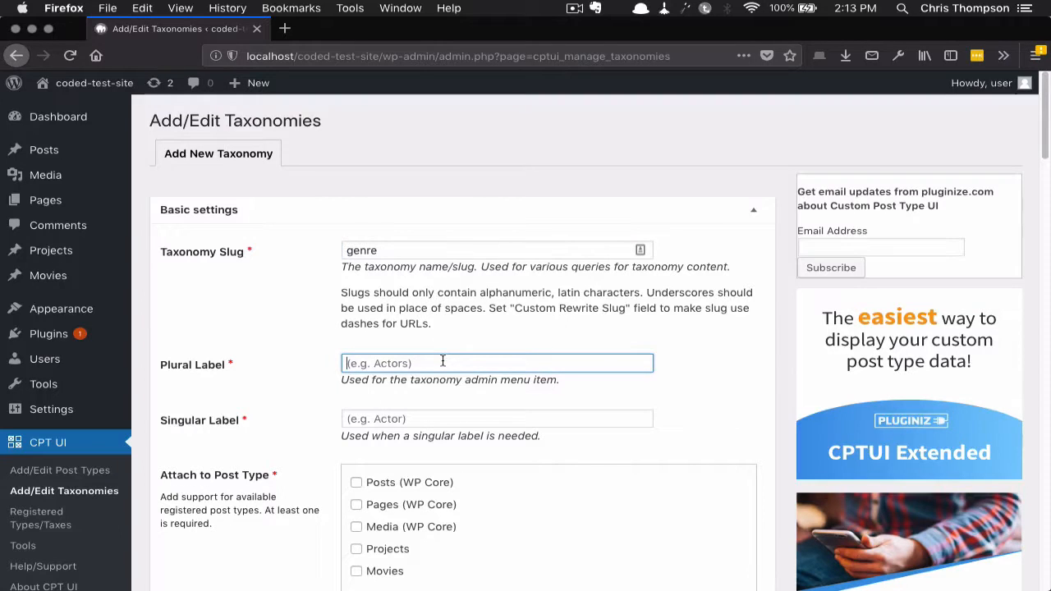
{"action": "type", "text": "Gr"}
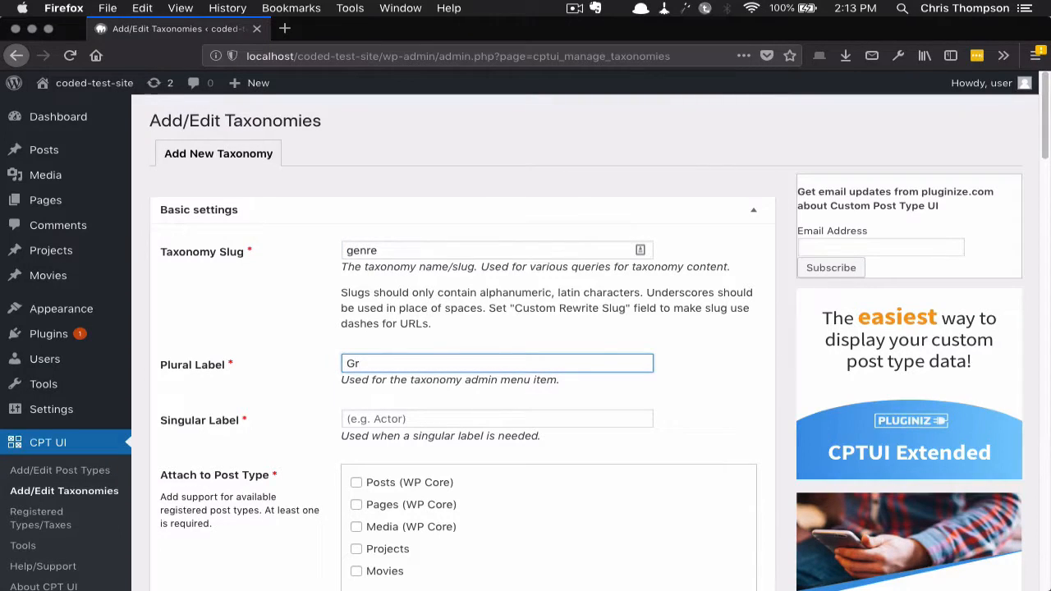
{"action": "key", "text": "BackSpace"}
{"action": "type", "text": "enres"}
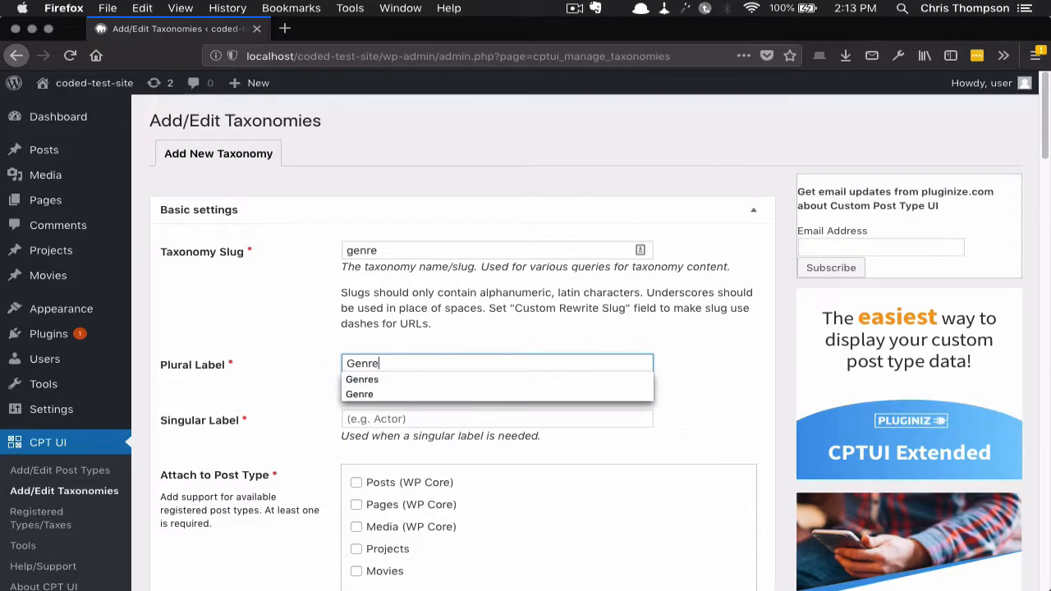
{"action": "key", "text": "Tab"}
{"action": "type", "text": "Genre"}
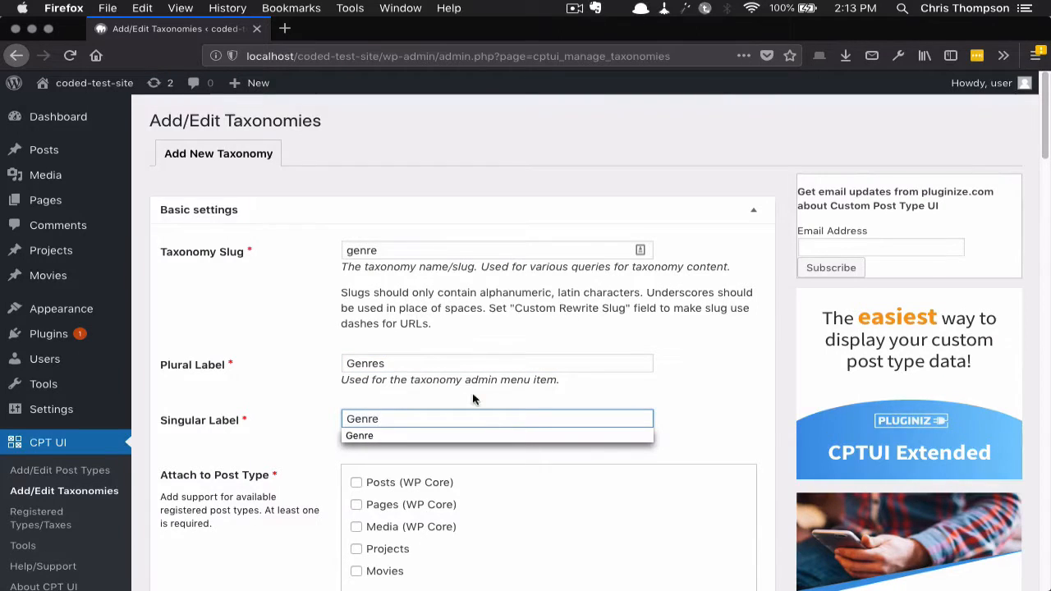
Step: Attach it to Movies, set Hierarchical to True, and add the taxonomy
{"action": "scroll", "coordinate": [435, 432], "scroll_direction": "down", "scroll_amount": 5}
{"action": "left_click", "coordinate": [356, 361]}
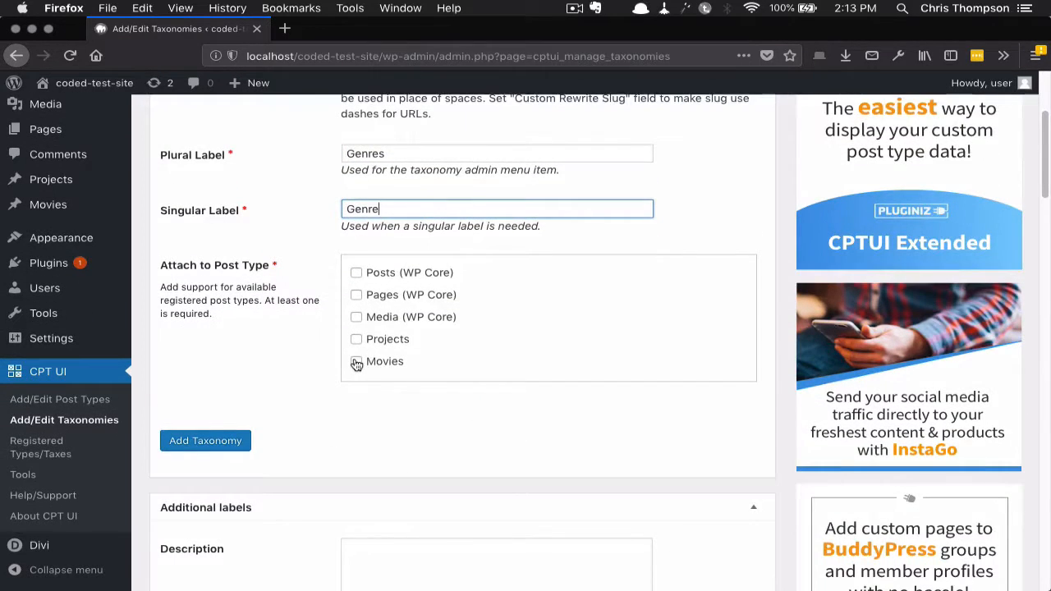
{"action": "scroll", "coordinate": [357, 363], "scroll_direction": "down", "scroll_amount": 7}
{"action": "scroll", "coordinate": [354, 359], "scroll_direction": "down", "scroll_amount": 10}
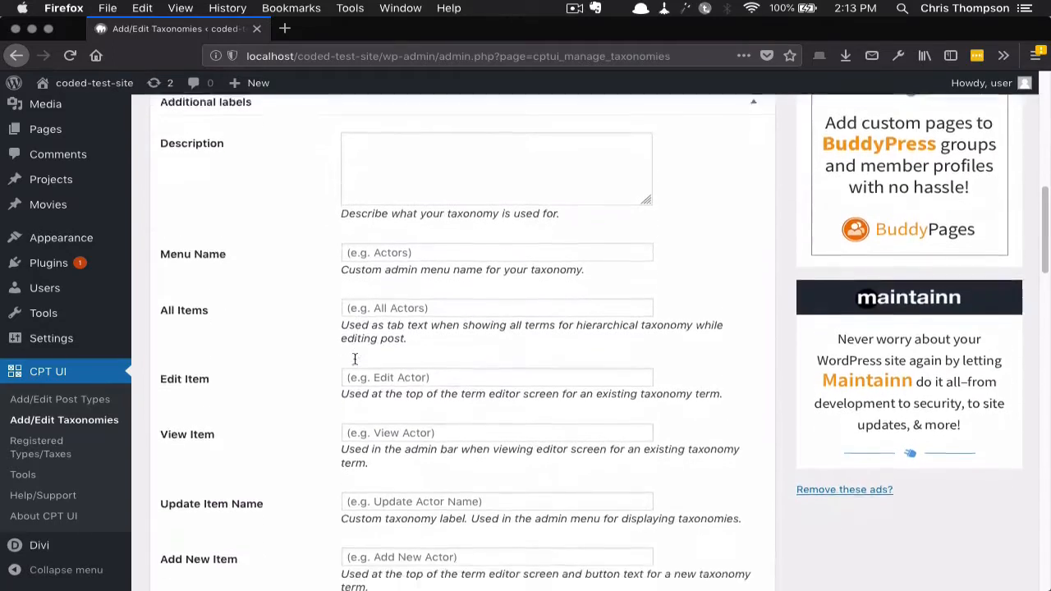
{"action": "scroll", "coordinate": [354, 359], "scroll_direction": "down", "scroll_amount": 15}
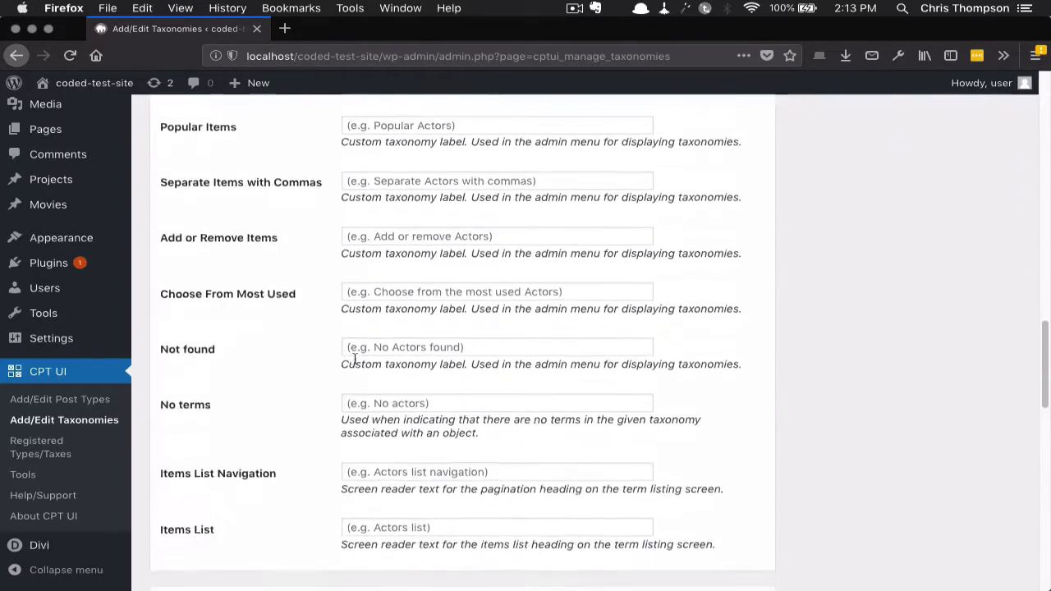
{"action": "left_click", "coordinate": [365, 409]}
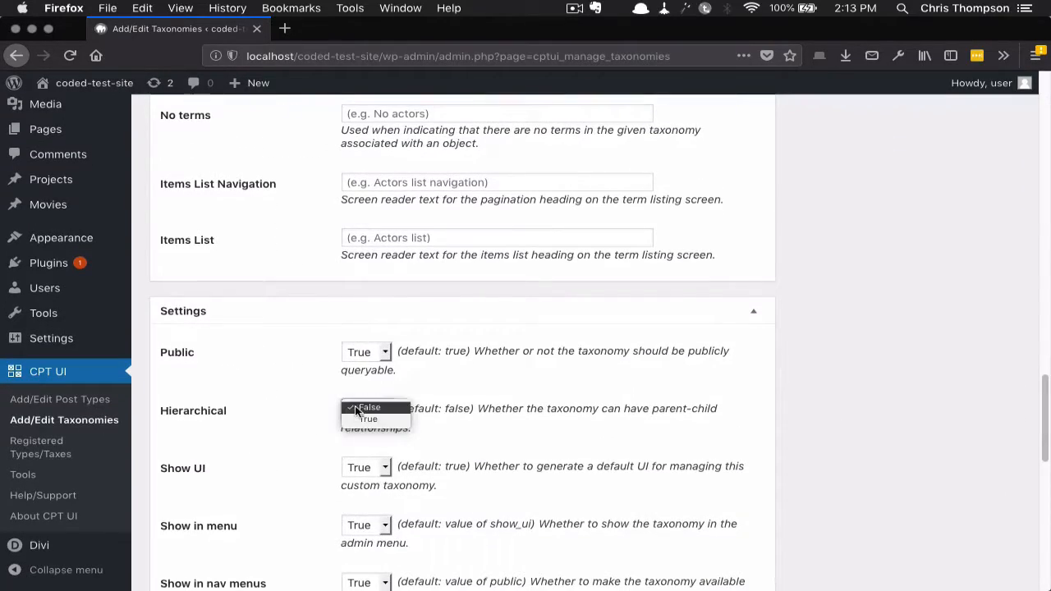
{"action": "left_click", "coordinate": [367, 420]}
{"action": "scroll", "coordinate": [510, 406], "scroll_direction": "down", "scroll_amount": 2}
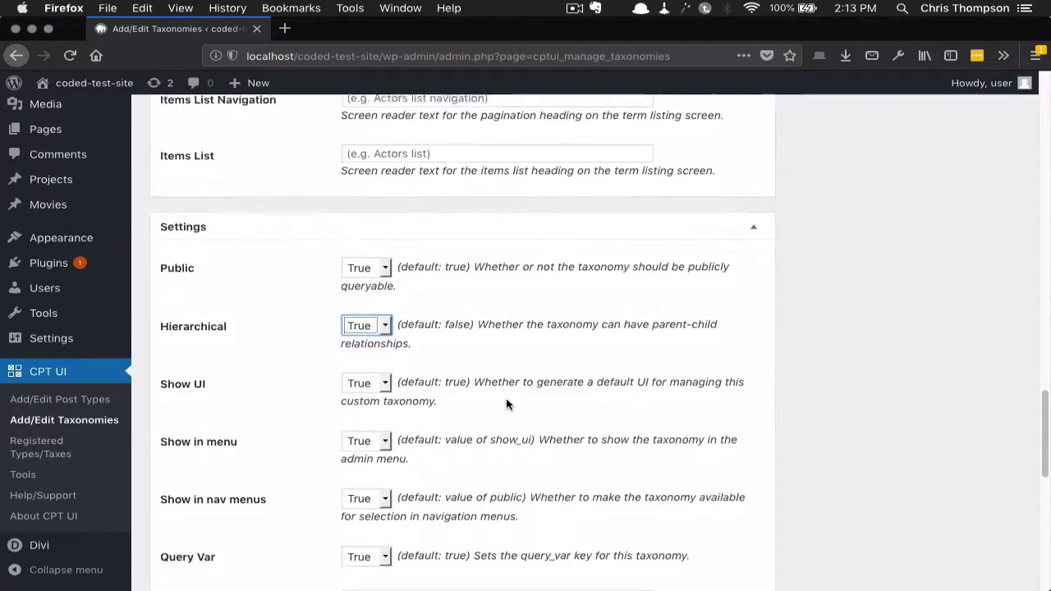
{"action": "scroll", "coordinate": [507, 402], "scroll_direction": "down", "scroll_amount": 13}
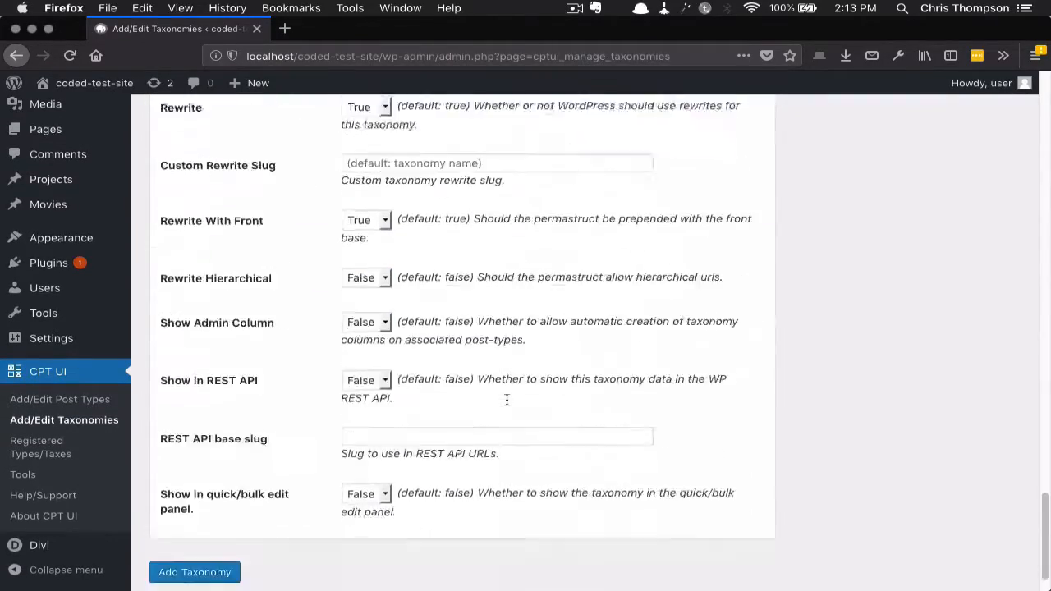
{"action": "scroll", "coordinate": [507, 401], "scroll_direction": "up", "scroll_amount": 20}
{"action": "scroll", "coordinate": [264, 386], "scroll_direction": "down", "scroll_amount": 9}
{"action": "scroll", "coordinate": [209, 318], "scroll_direction": "up", "scroll_amount": 1}
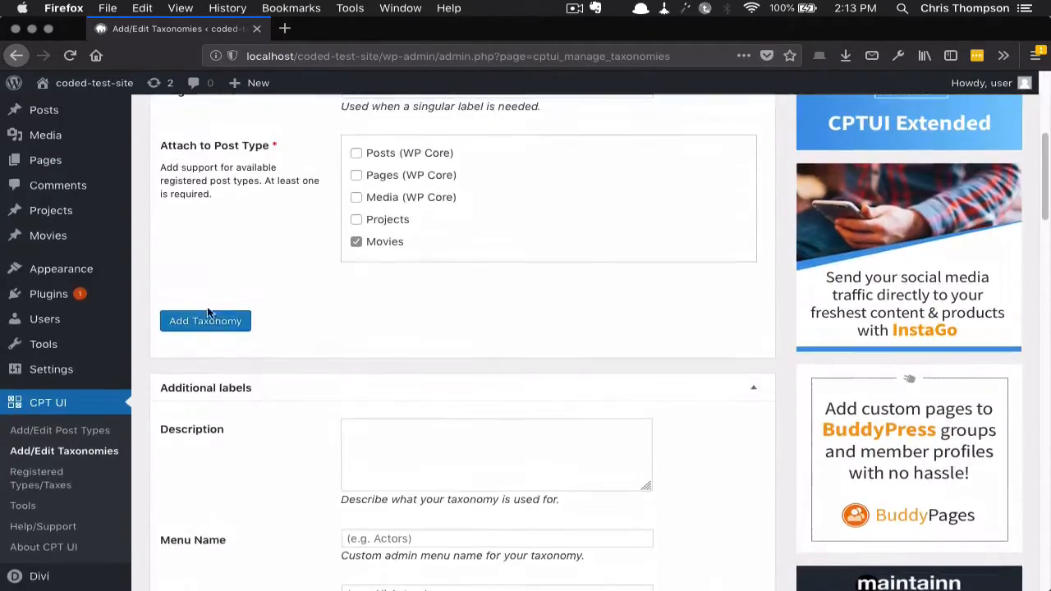
{"action": "left_click", "coordinate": [206, 321]}
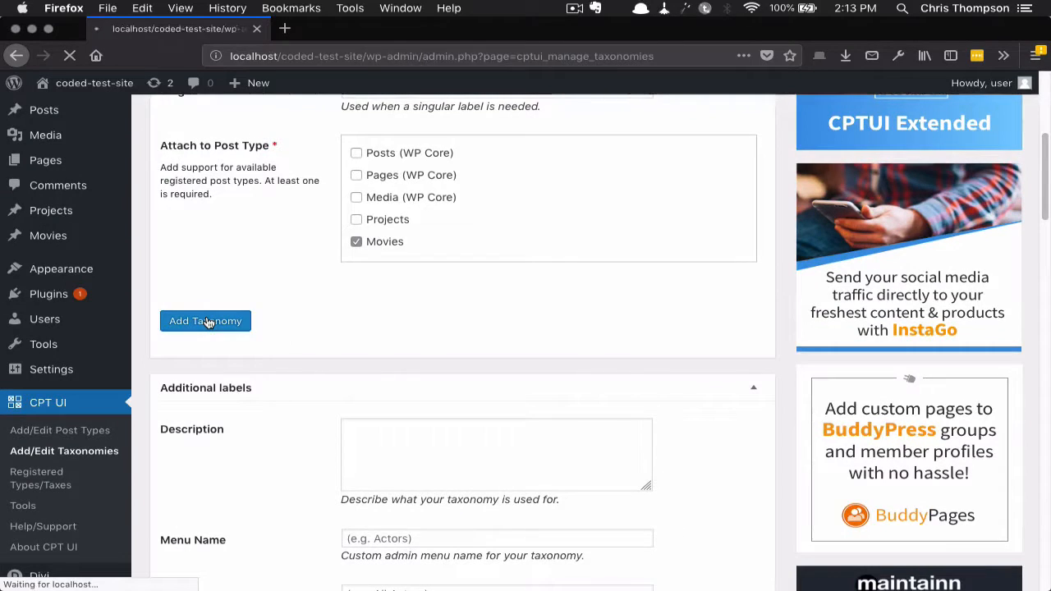
{"action": "scroll", "coordinate": [246, 296], "scroll_direction": "down", "scroll_amount": 2}
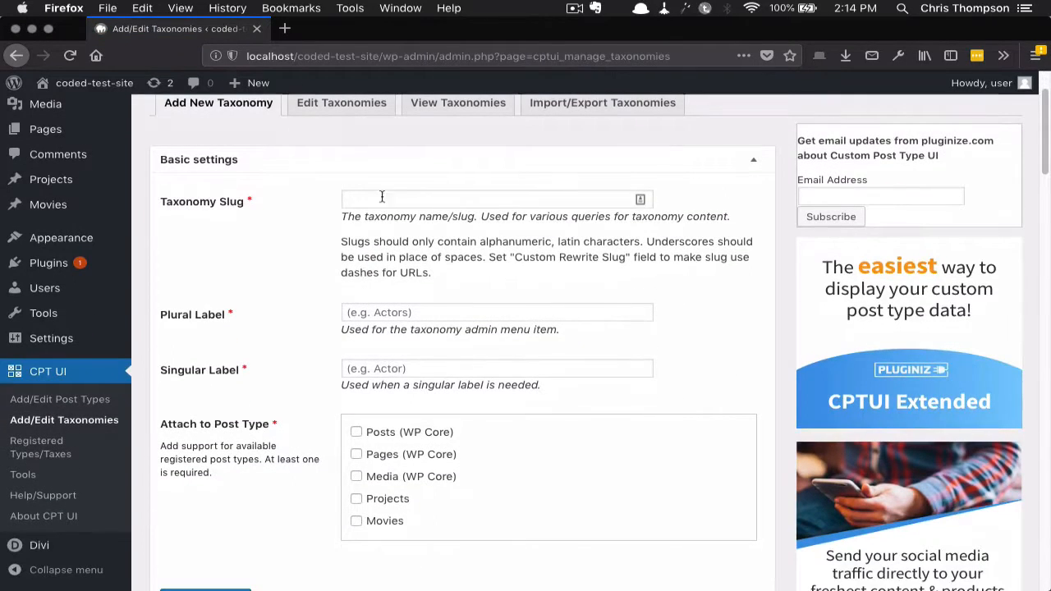
Step: Enter taxonomy slug decade with plural label Decades and singular label Decade
{"action": "left_click", "coordinate": [375, 197]}
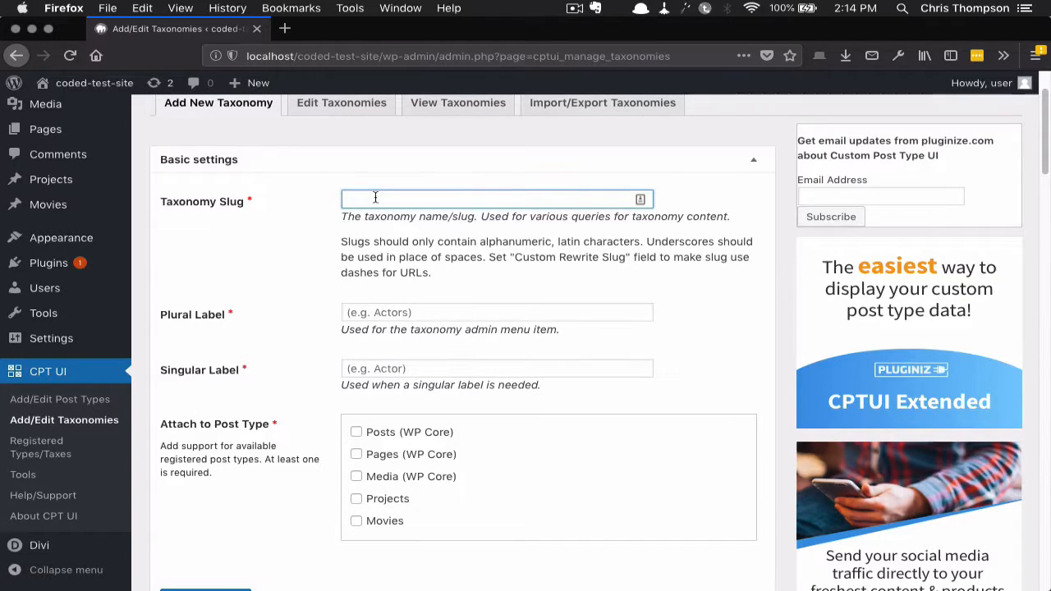
{"action": "type", "text": "dec"}
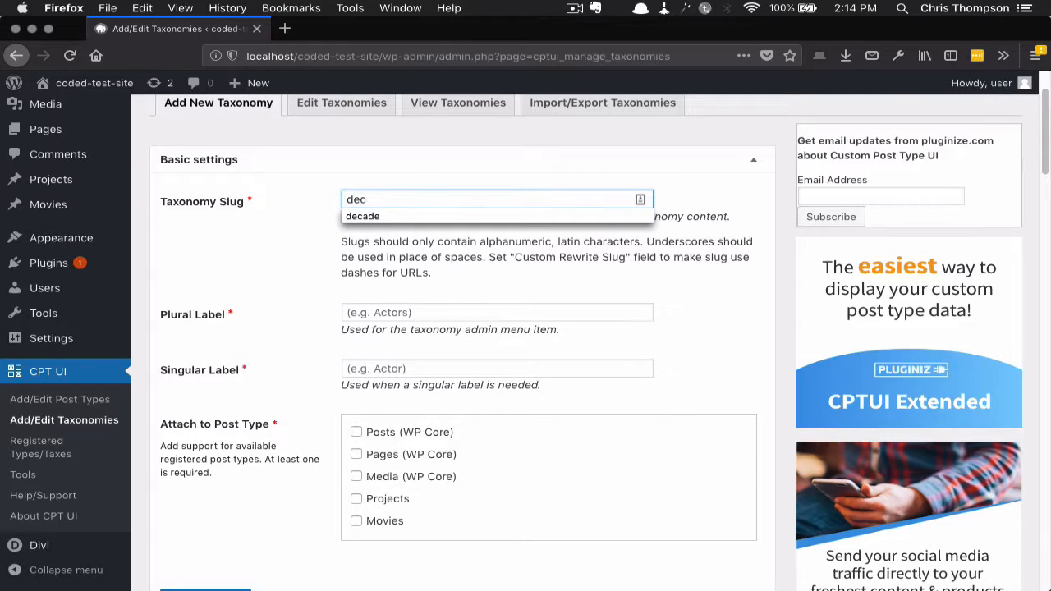
{"action": "type", "text": "ade"}
{"action": "key", "text": "Tab"}
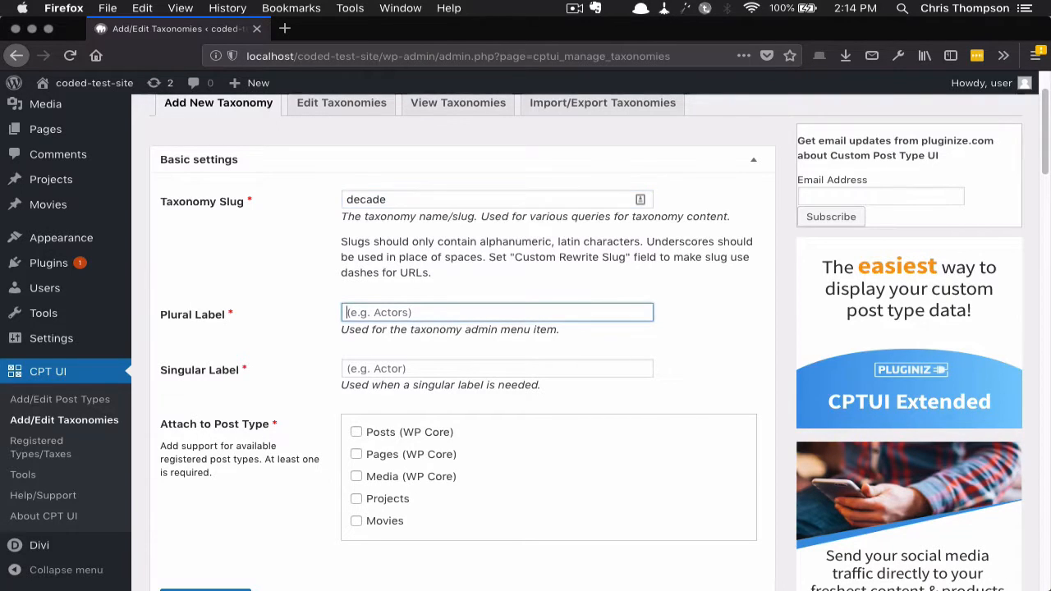
{"action": "type", "text": "De"}
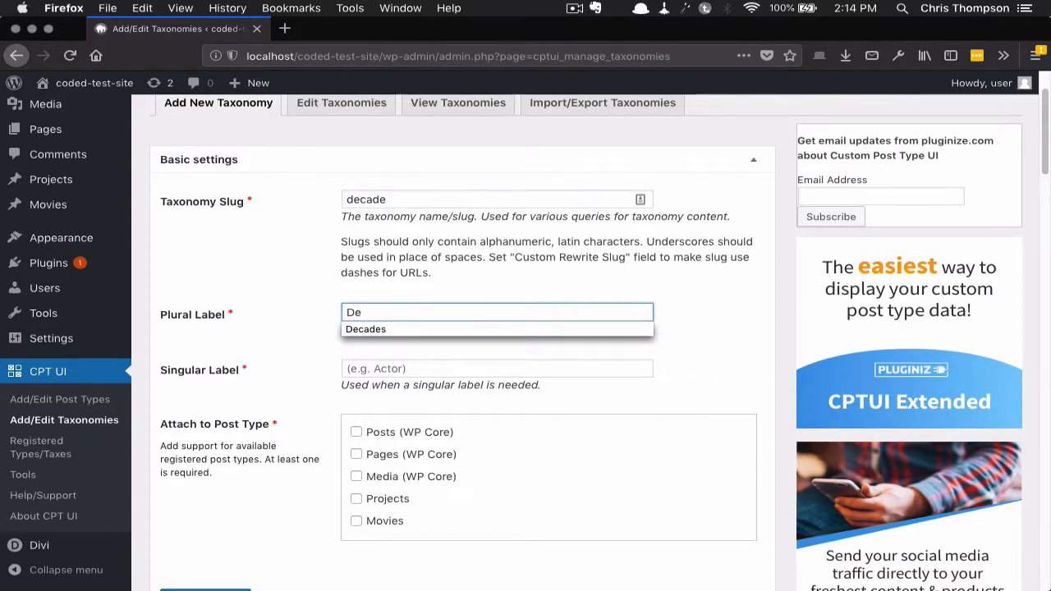
{"action": "type", "text": "ades"}
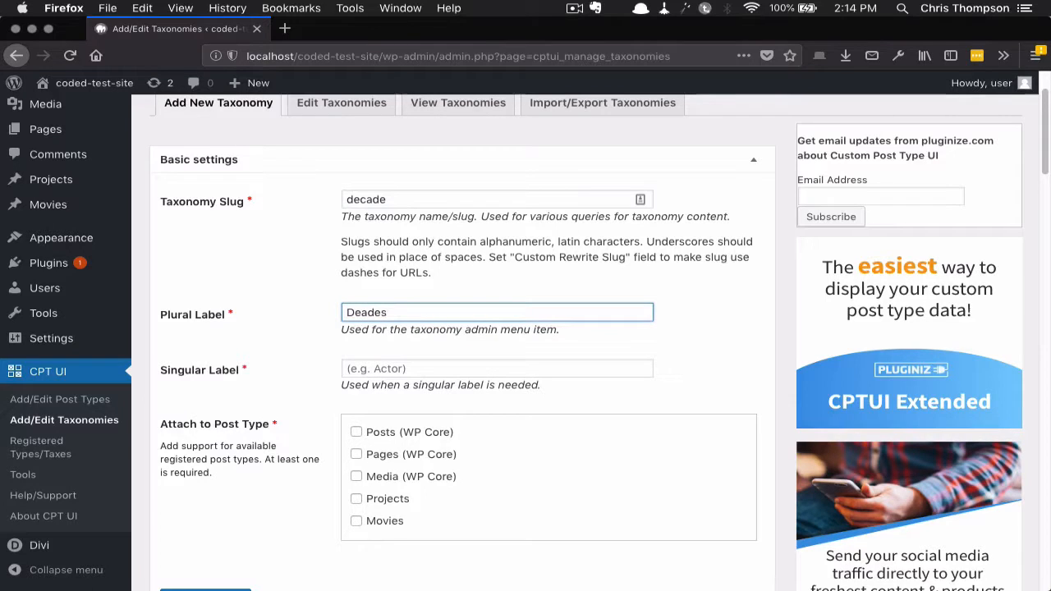
{"action": "key", "text": "Tab"}
{"action": "key", "text": "shift+Tab"}
{"action": "type", "text": "De"}
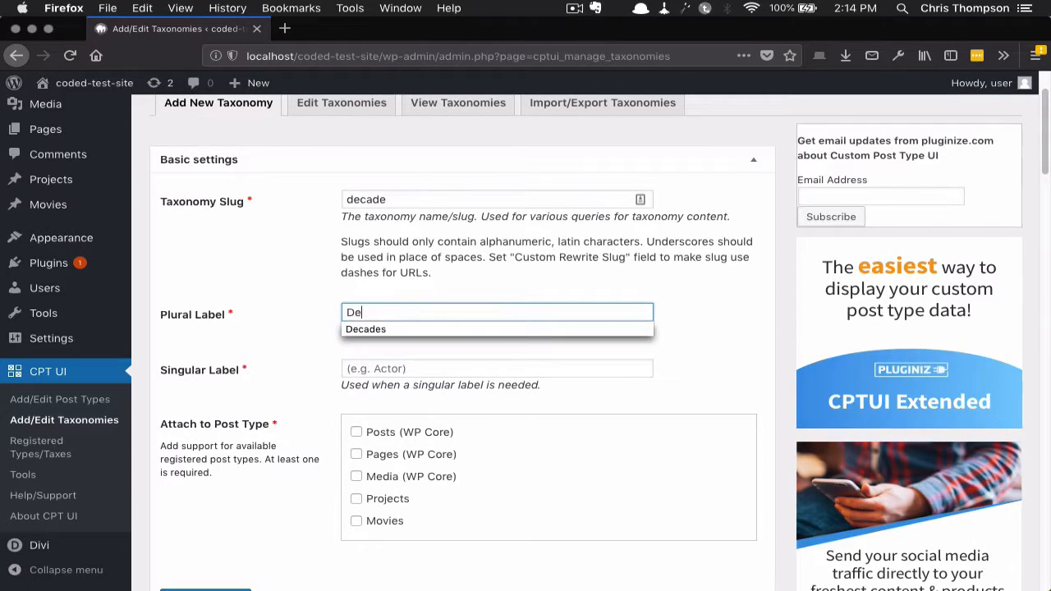
{"action": "type", "text": "cades"}
{"action": "key", "text": "Tab"}
{"action": "type", "text": "Deca"}
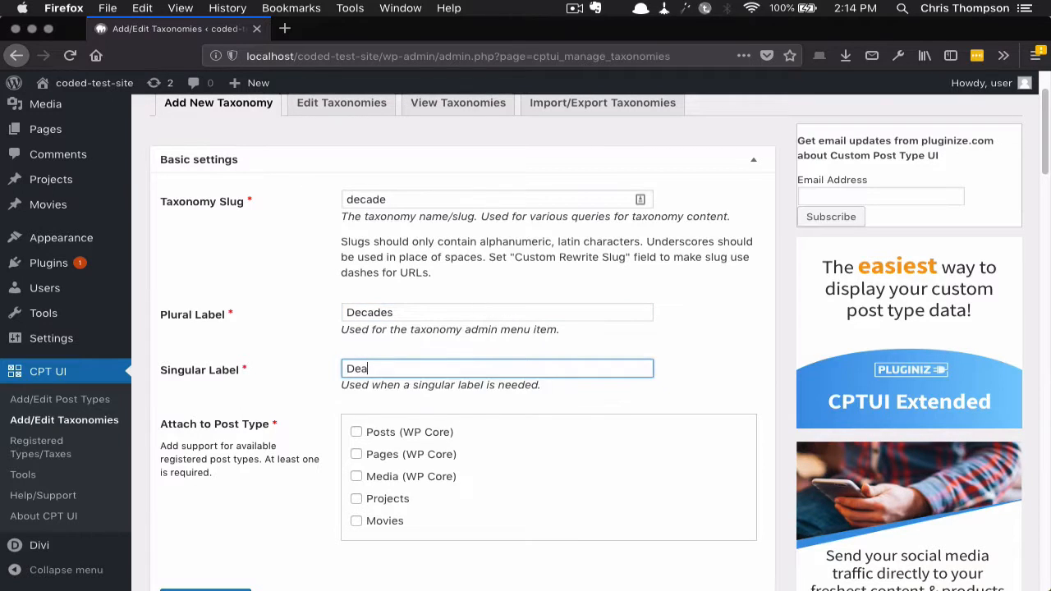
{"action": "type", "text": "de"}
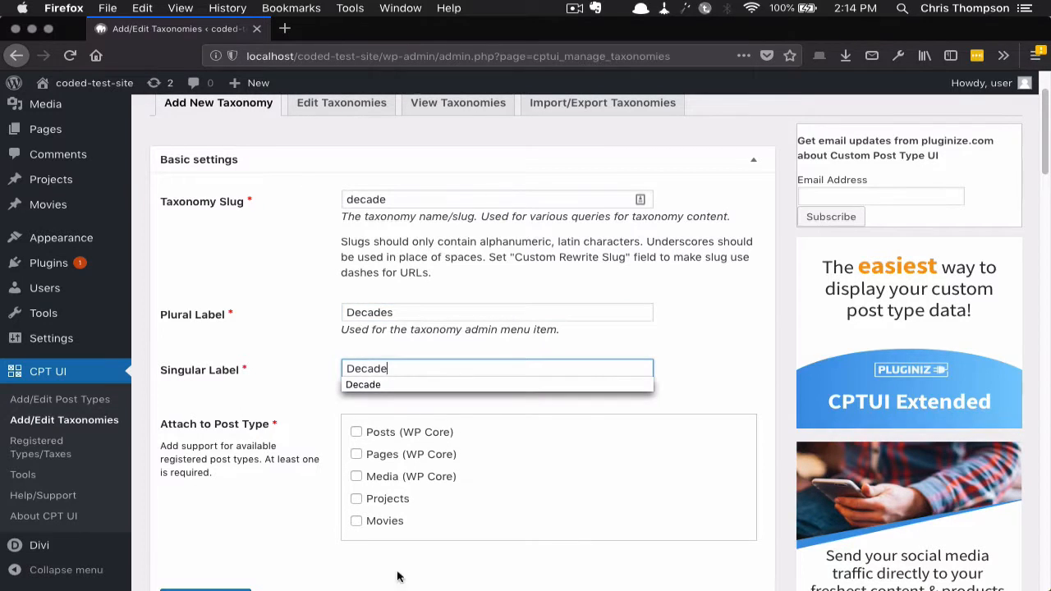
Step: Attach the decade taxonomy to Movies, add it, and start a new movie
{"action": "left_click", "coordinate": [356, 520]}
{"action": "scroll", "coordinate": [247, 516], "scroll_direction": "down", "scroll_amount": 2}
{"action": "left_click", "coordinate": [193, 512]}
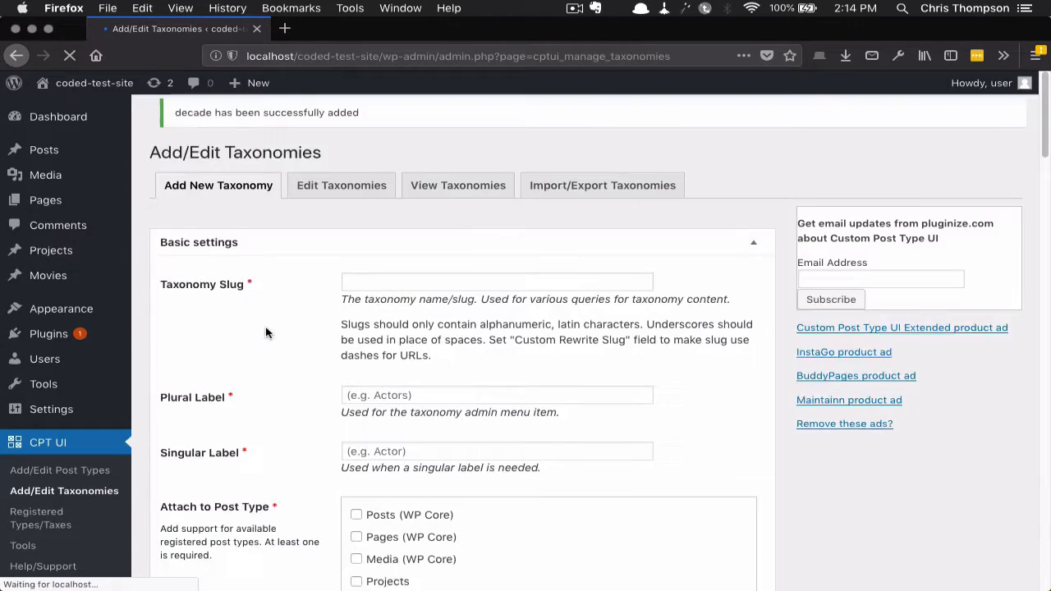
{"action": "mouse_move", "coordinate": [59, 279]}
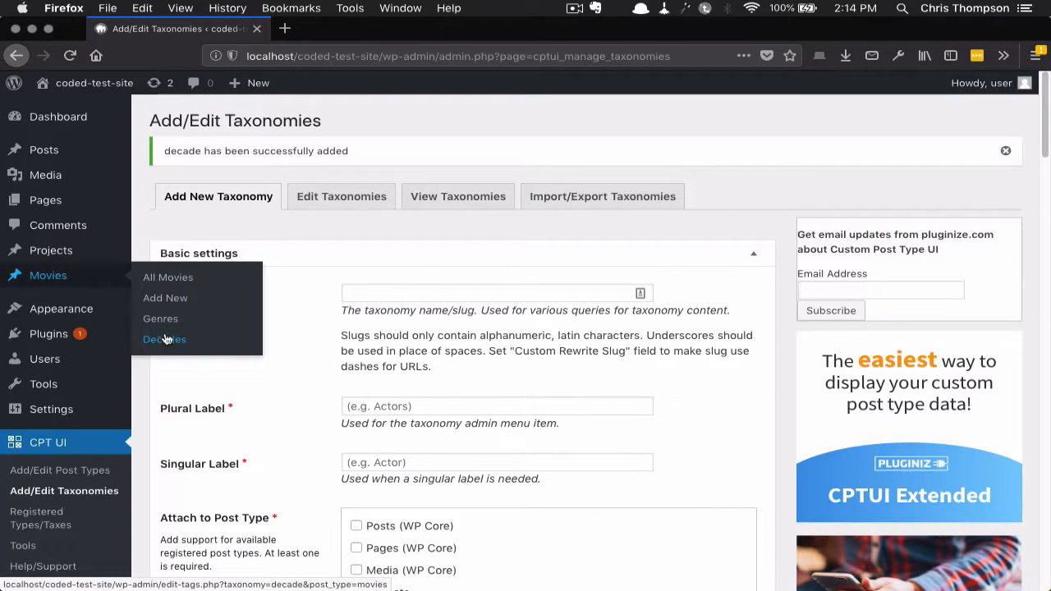
{"action": "left_click", "coordinate": [178, 309]}
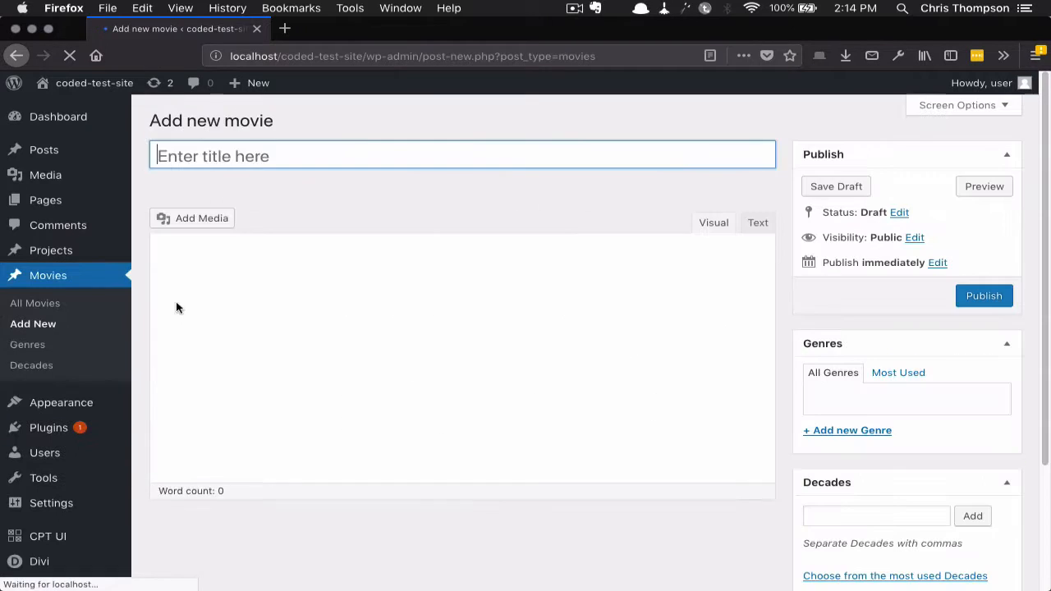
Step: Title the movie Titanic and paste Lorem ipsum into its body
{"action": "left_click", "coordinate": [264, 166]}
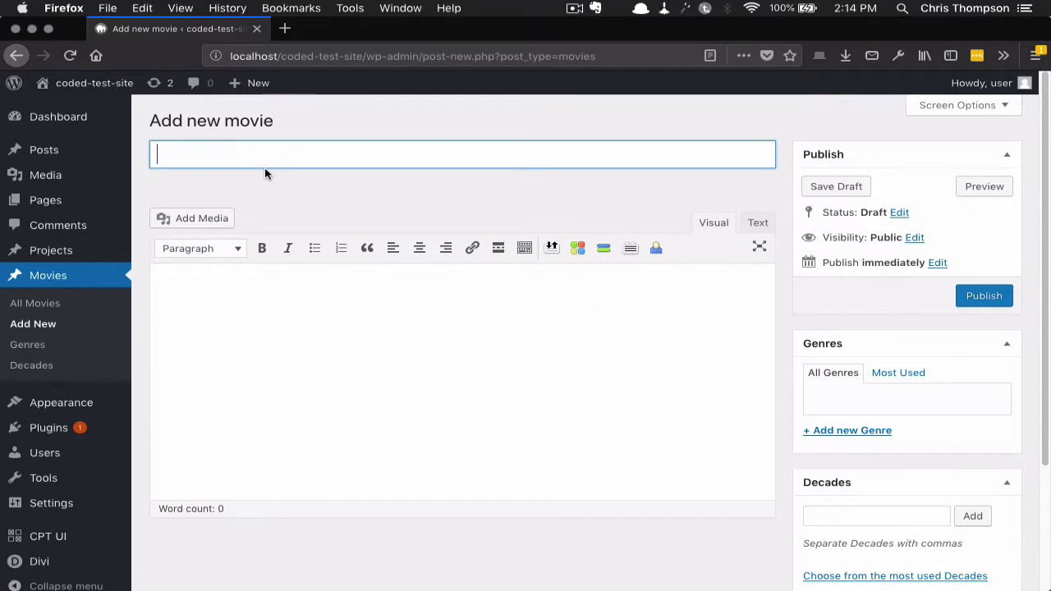
{"action": "type", "text": "Ti"}
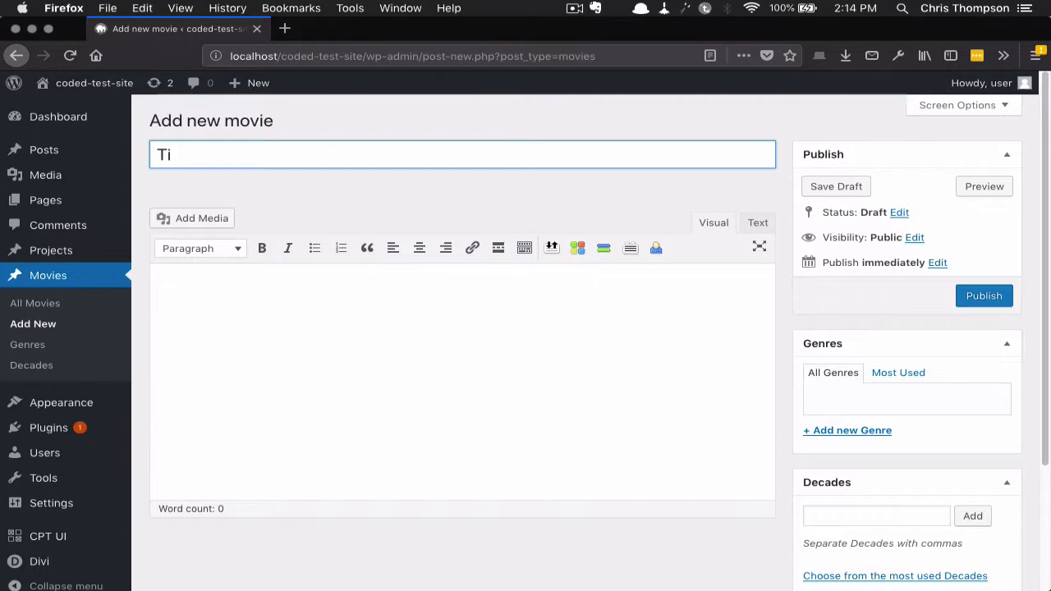
{"action": "type", "text": "tanic"}
{"action": "left_click", "coordinate": [307, 315]}
{"action": "scroll", "coordinate": [307, 315], "scroll_direction": "down", "scroll_amount": 3}
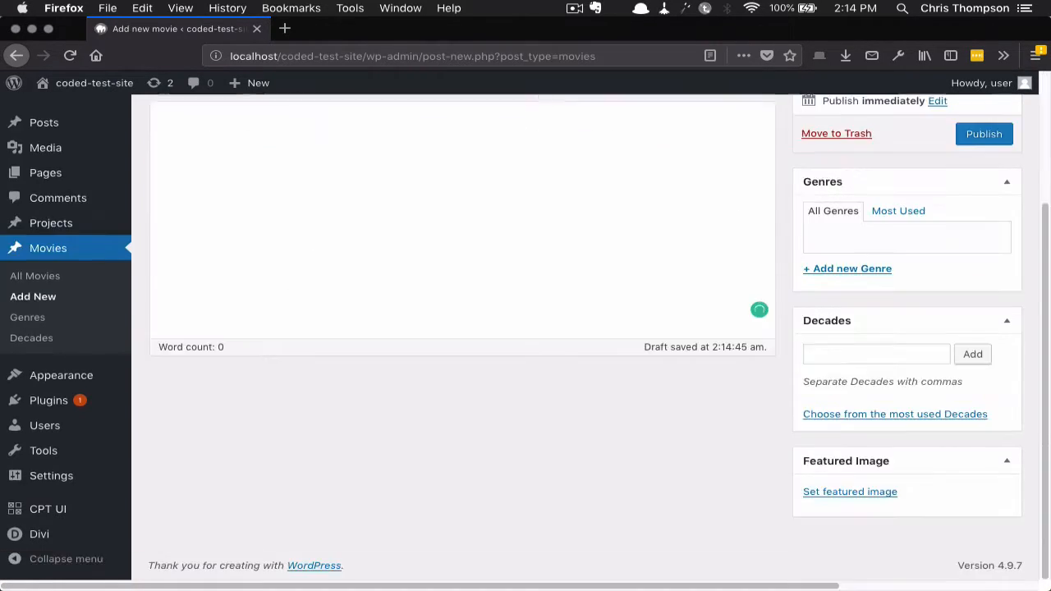
{"action": "type", "text": "Lorem ipsum dolor sit amet, consectetur adipiscing elit. Vestibulum eu risus auctor, faucibus ipsum vel, fermentum leo. Donec facilisis sollicitudin metus, suscipit ullamcorper odio sodales ut. Sed ut lorem ex. Praesent id justo sit amet massa elementum porttitor congue eget ipsum. Vivamus lacus augue, consequat et accumsan ut, dapibus eget sem. Cum sociis natoque penatibus et magnis dis parturient montes, nascetur ridiculus mus. Ut pharetra ex id nibh dapibus, a consequat orci sollicitudin. Mauris in enim id justo sodales finibus non eu libero. Suspendisse elementum mollis ex vitae volutpat. Donec non diam ullamcorper, mattis quam a, tincidunt nunc."}
{"action": "scroll", "coordinate": [526, 345], "scroll_direction": "up", "scroll_amount": 2}
{"action": "scroll", "coordinate": [848, 310], "scroll_direction": "down", "scroll_amount": 2}
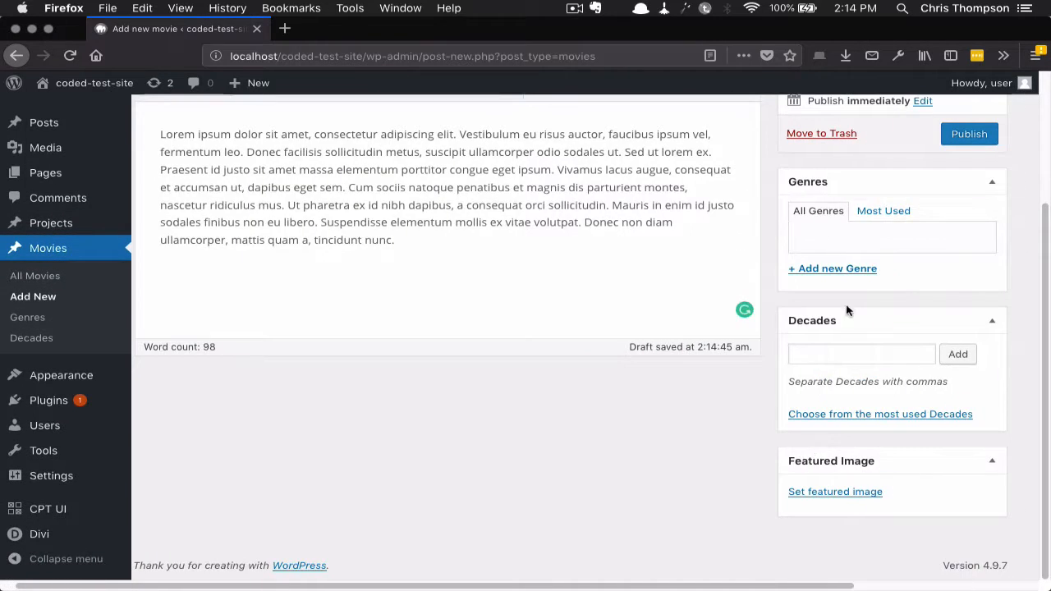
{"action": "scroll", "coordinate": [848, 310], "scroll_direction": "up", "scroll_amount": 4}
{"action": "scroll", "coordinate": [848, 310], "scroll_direction": "left", "scroll_amount": 1}
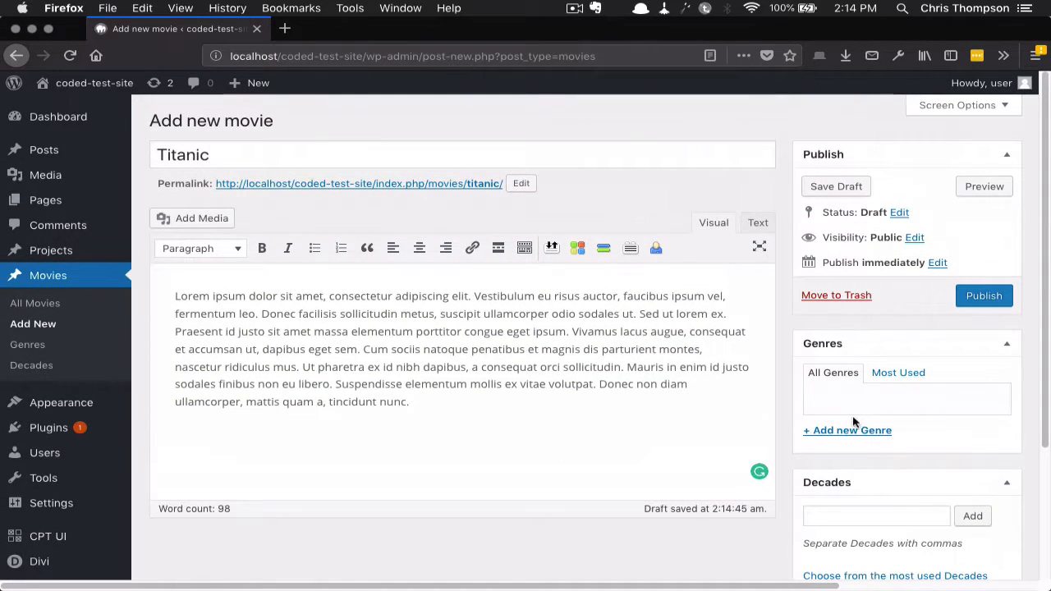
Step: Create and assign the new Romantic genre
{"action": "left_click", "coordinate": [854, 429]}
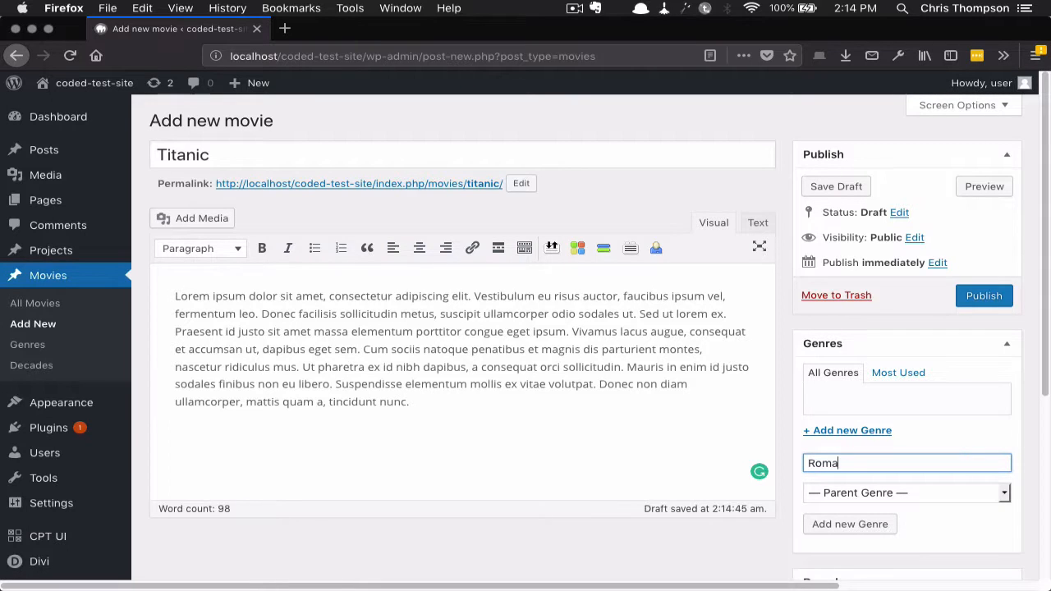
{"action": "scroll", "coordinate": [526, 345], "scroll_direction": "down", "scroll_amount": 5}
{"action": "scroll", "coordinate": [525, 344], "scroll_direction": "right", "scroll_amount": 1}
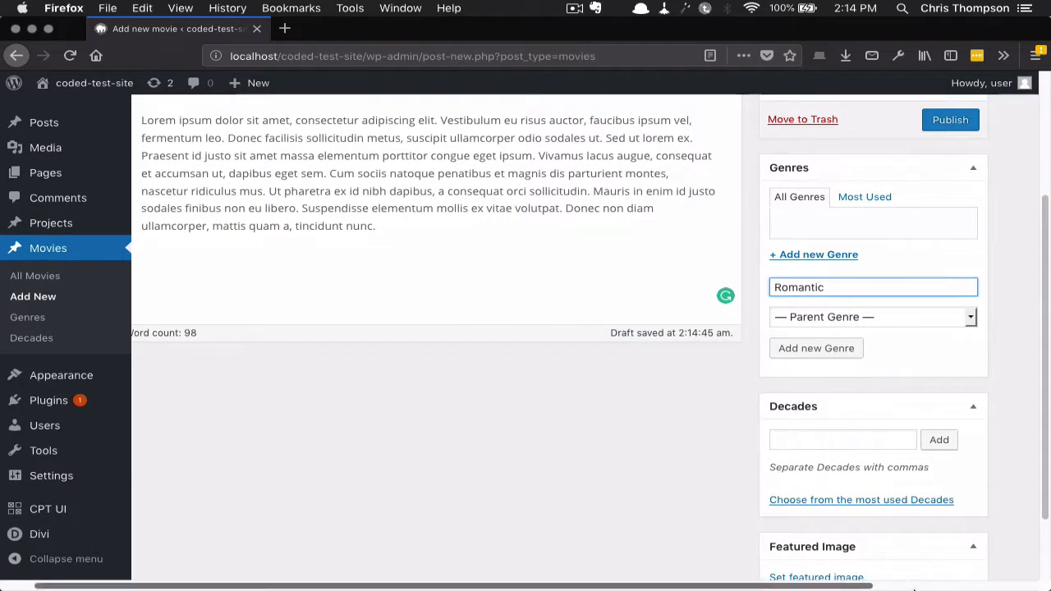
{"action": "left_click", "coordinate": [811, 349]}
{"action": "scroll", "coordinate": [812, 352], "scroll_direction": "down", "scroll_amount": 2}
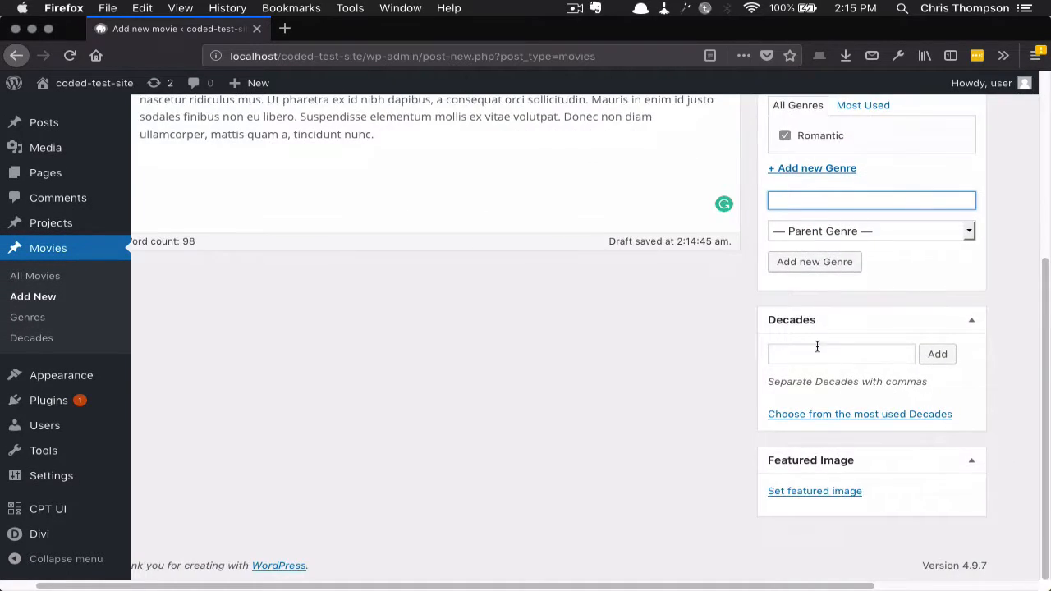
Step: Tag the movie with the 1990 decade and publish it
{"action": "left_click", "coordinate": [817, 347]}
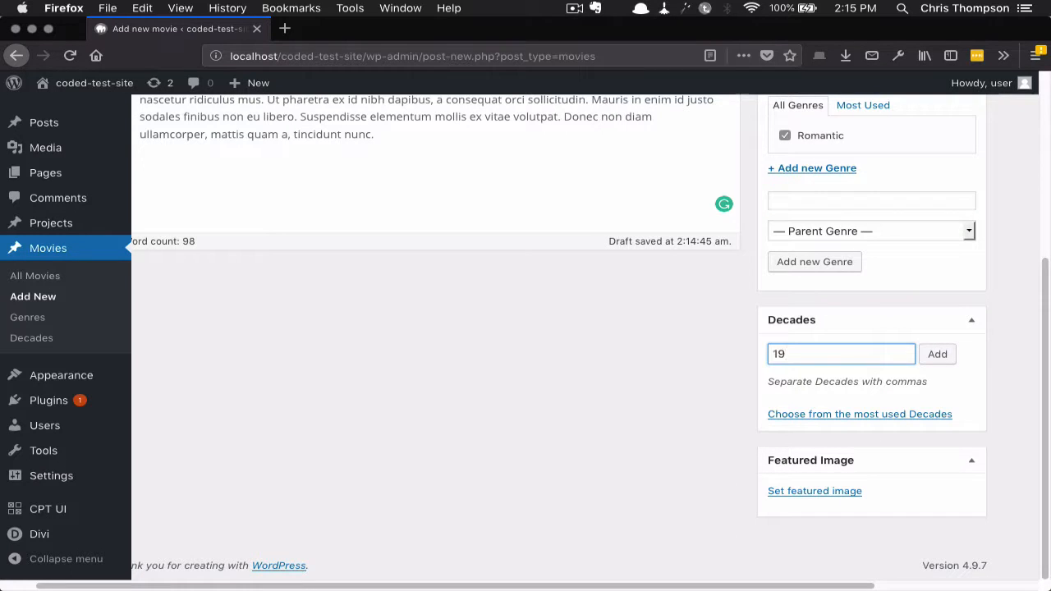
{"action": "left_click", "coordinate": [951, 355]}
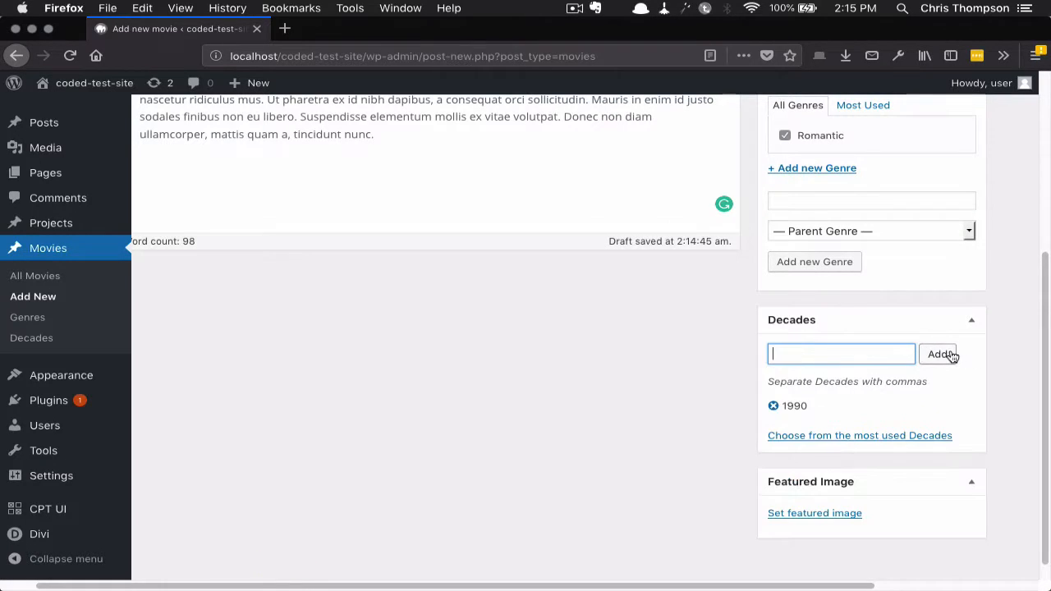
{"action": "scroll", "coordinate": [953, 354], "scroll_direction": "up", "scroll_amount": 5}
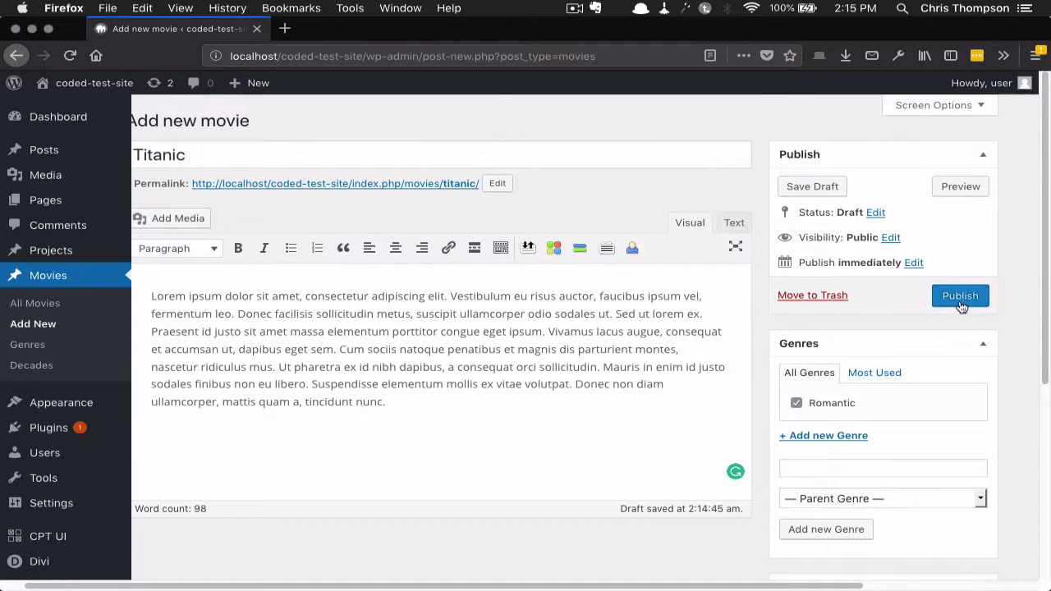
{"action": "scroll", "coordinate": [966, 305], "scroll_direction": "down", "scroll_amount": 5}
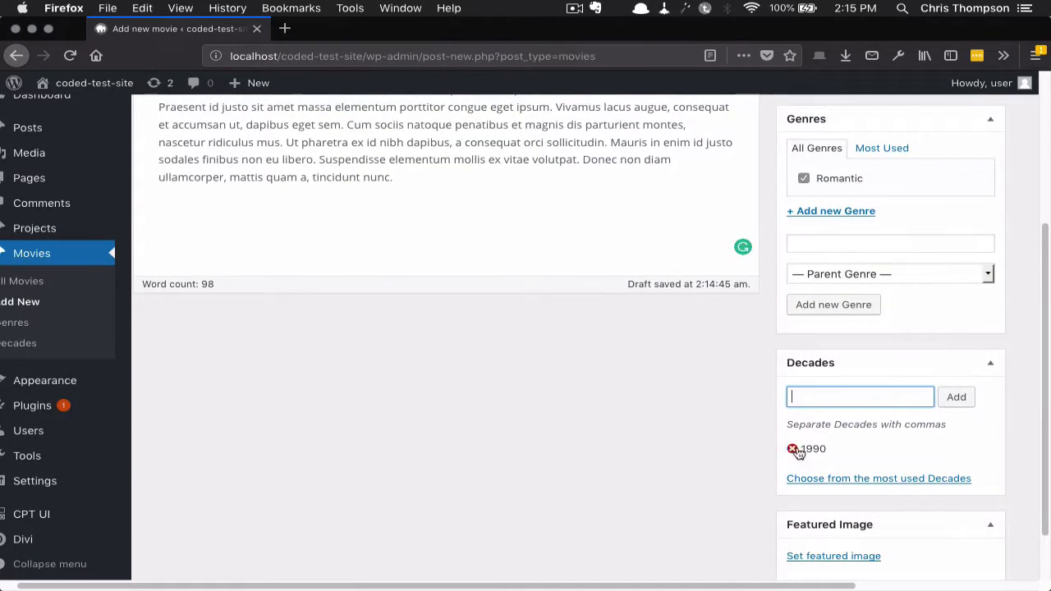
{"action": "scroll", "coordinate": [854, 410], "scroll_direction": "up", "scroll_amount": 4}
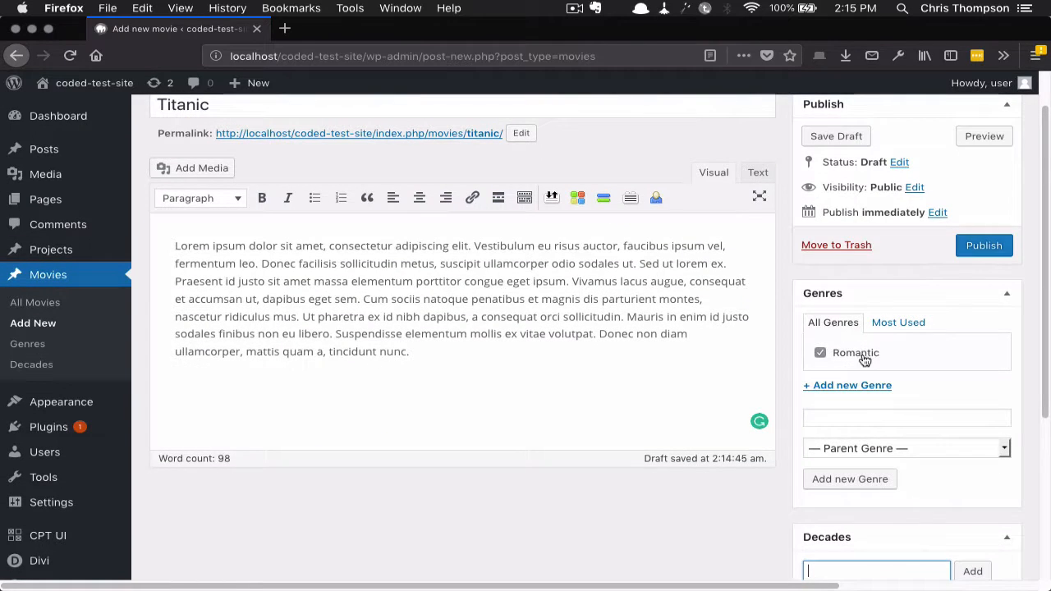
{"action": "scroll", "coordinate": [977, 375], "scroll_direction": "up", "scroll_amount": 1}
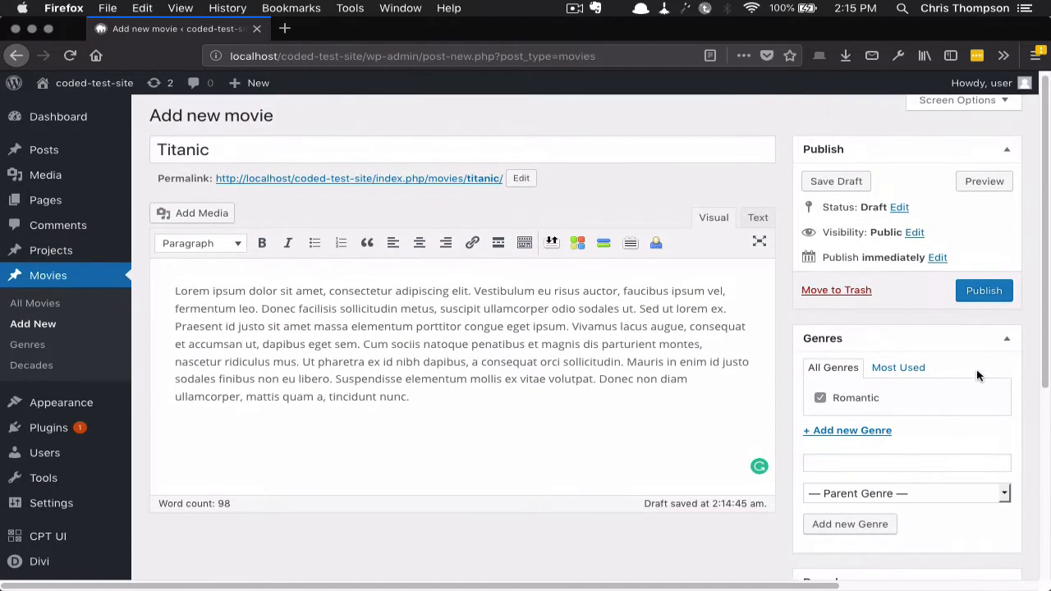
{"action": "left_click", "coordinate": [997, 296]}
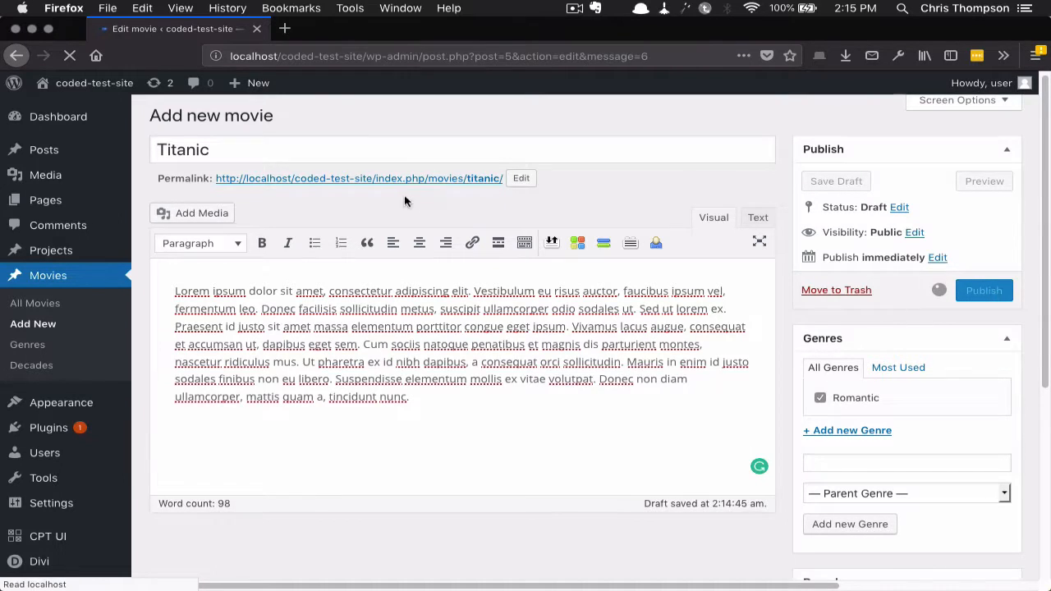
{"action": "left_click", "coordinate": [265, 121]}
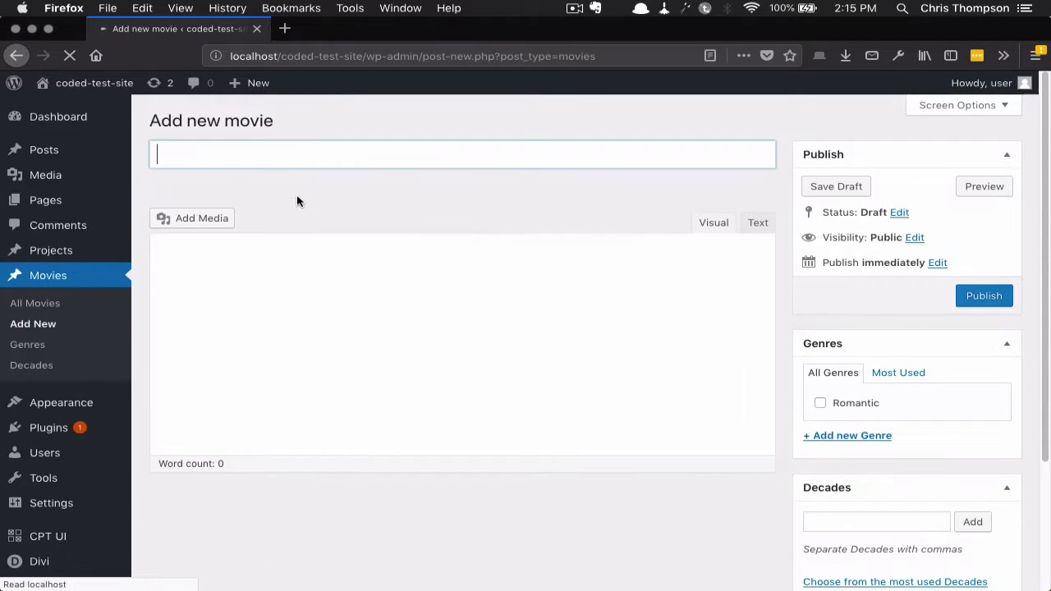
Step: Title the movie Blade Runner and paste placeholder body text
{"action": "type", "text": "Blac"}
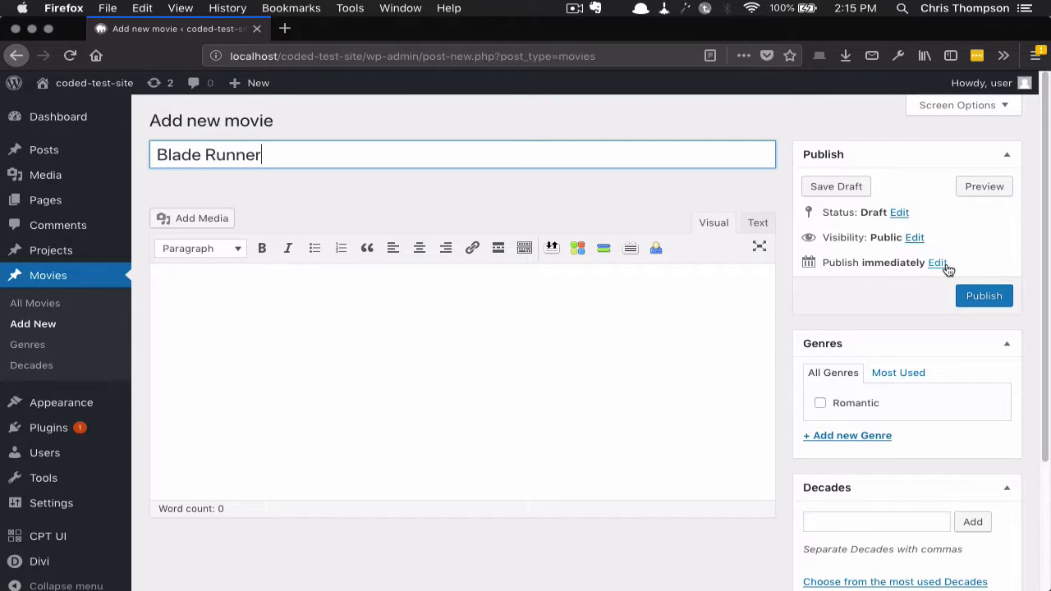
{"action": "left_click", "coordinate": [453, 295]}
{"action": "type", "text": "Lorem ipsum dolor sit amet, consectetur adipiscing elit. Vestibulum eu risus auctor, faucibus ipsum vel, fermentum leo. Donec facilisis sollicitudin metus, suscipit ullamcorper odio sodales ut. Sed ut lorem ex. Praesent id justo sit amet massa elementum porttitor congue eget ipsum. Vivamus lacus augue, consequat et accumsan ut, dapibus eget sem. Cum sociis natoque penatibus et magnis dis parturient montes, nascetur ridiculus mus. Ut pharetra ex id nibh dapibus, a consequat orci sollicitudin. Mauris in enim id justo sodales finibus non eu libero. Suspendisse elementum mollis ex vitae volutpat. Donec non diam ullamcorper, mattis quam a, tincidunt nunc."}
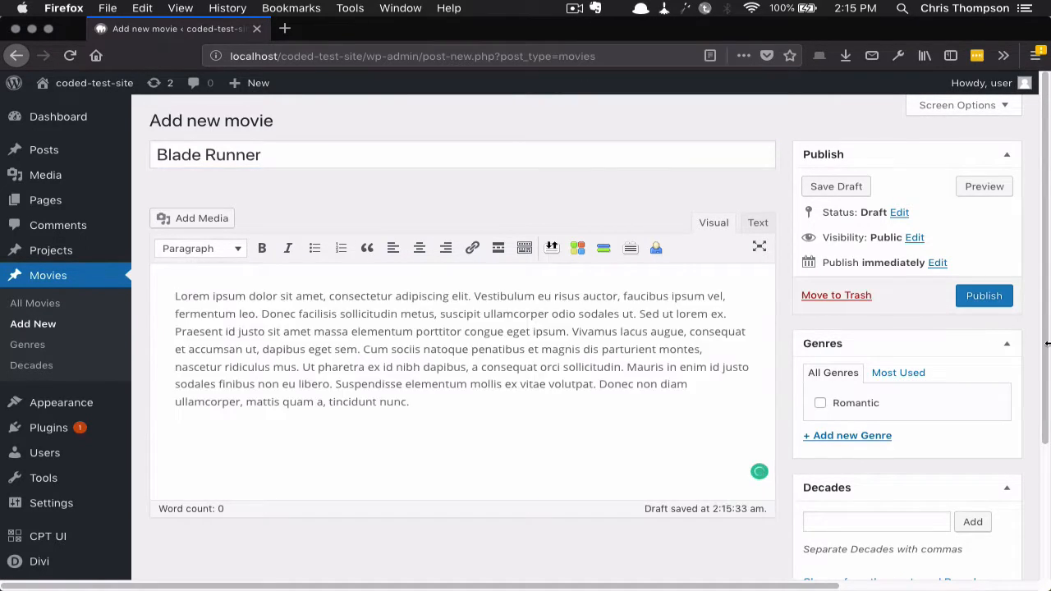
Step: Create and assign the new SciFi genre
{"action": "left_click", "coordinate": [840, 436]}
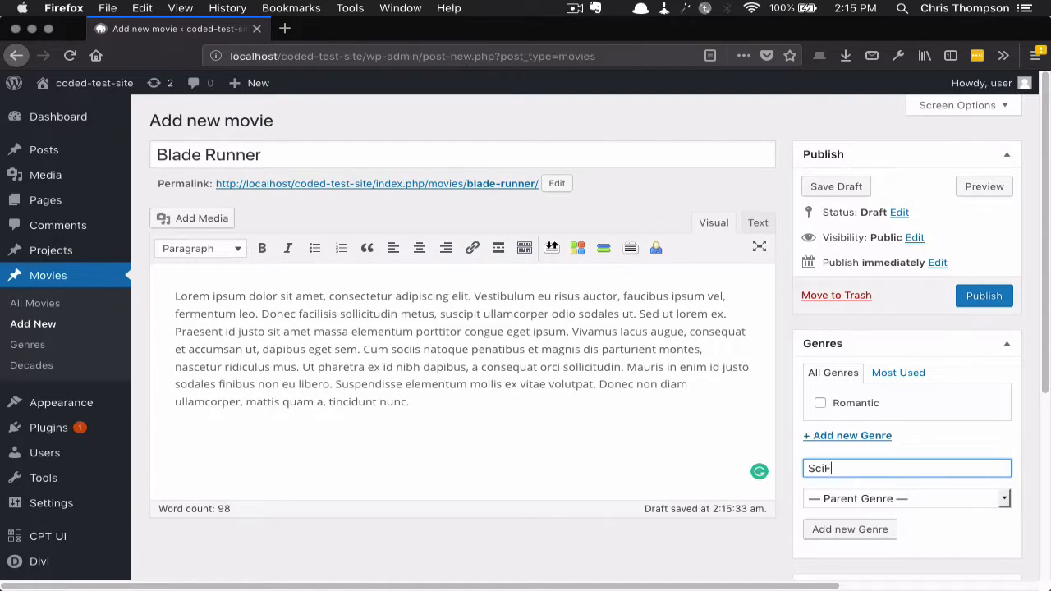
{"action": "type", "text": "SciFi"}
{"action": "scroll", "coordinate": [863, 411], "scroll_direction": "down", "scroll_amount": 3}
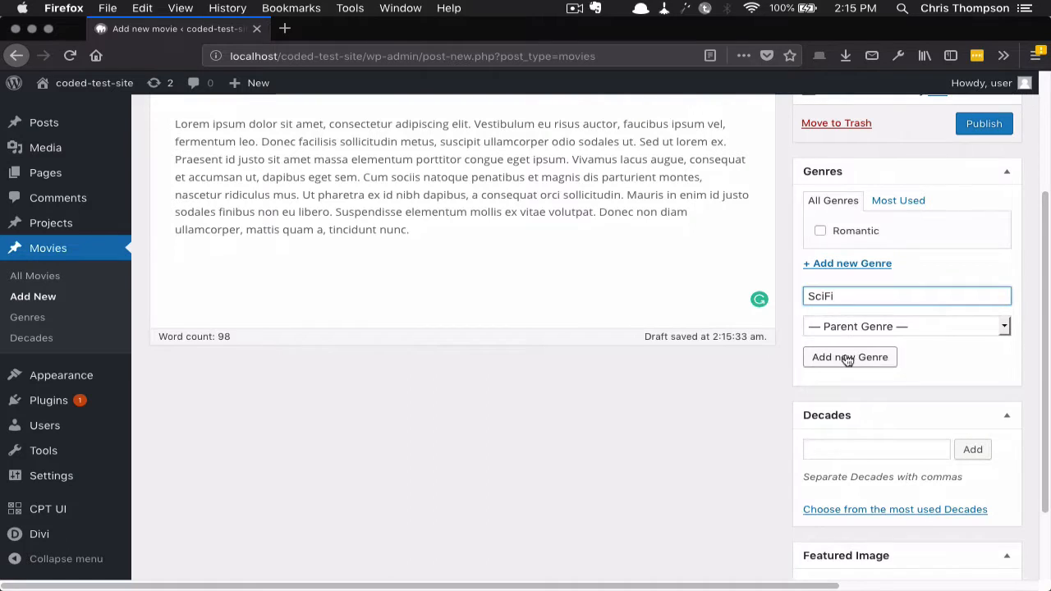
{"action": "left_click", "coordinate": [846, 357]}
Step: Tag the movie with the 1980 decade and publish it
{"action": "left_click", "coordinate": [860, 468]}
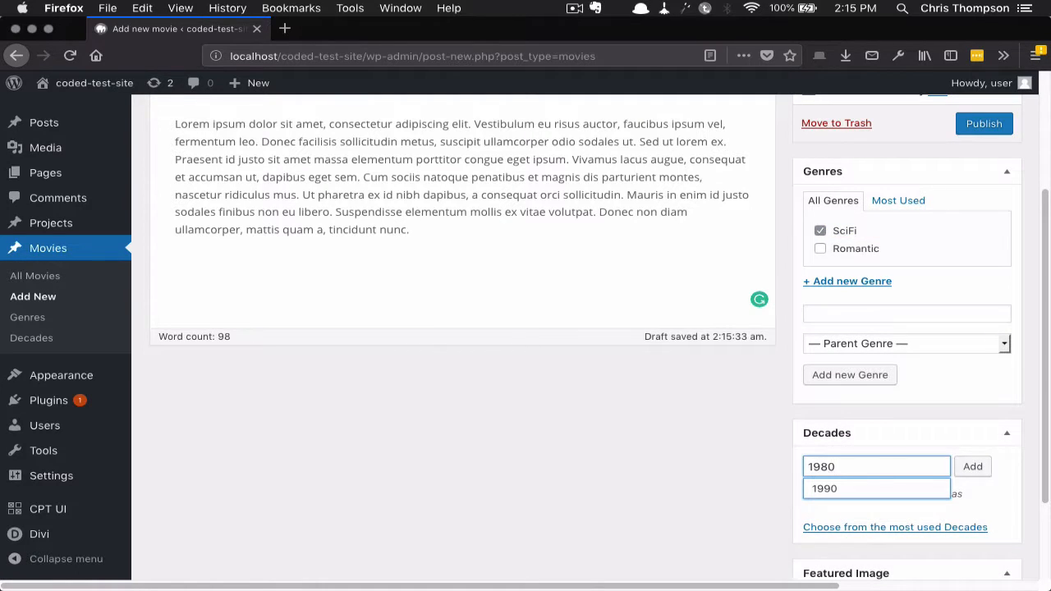
{"action": "scroll", "coordinate": [655, 542], "scroll_direction": "up", "scroll_amount": 2}
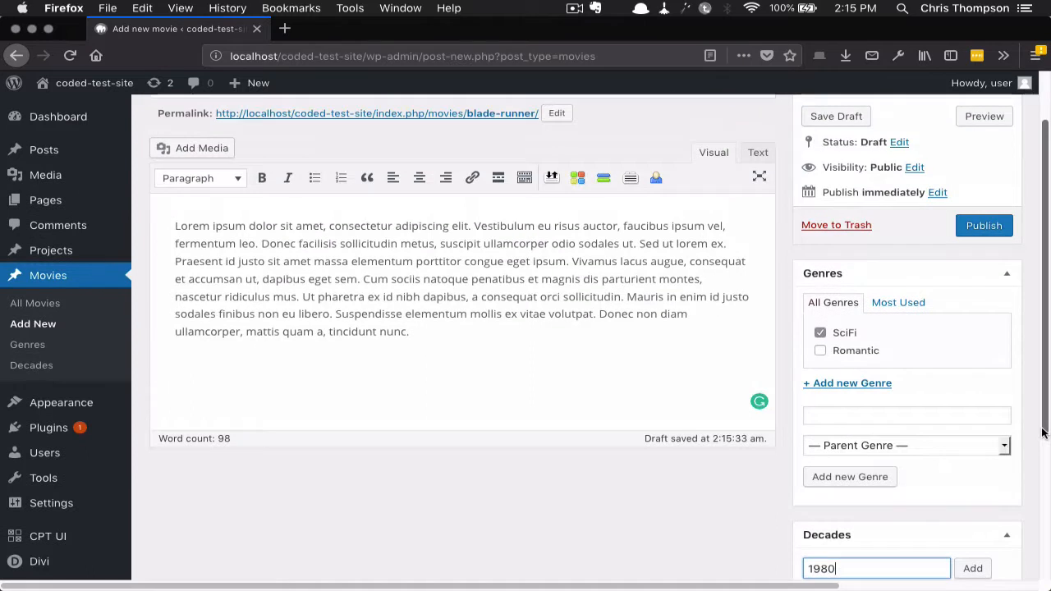
{"action": "left_click", "coordinate": [654, 541]}
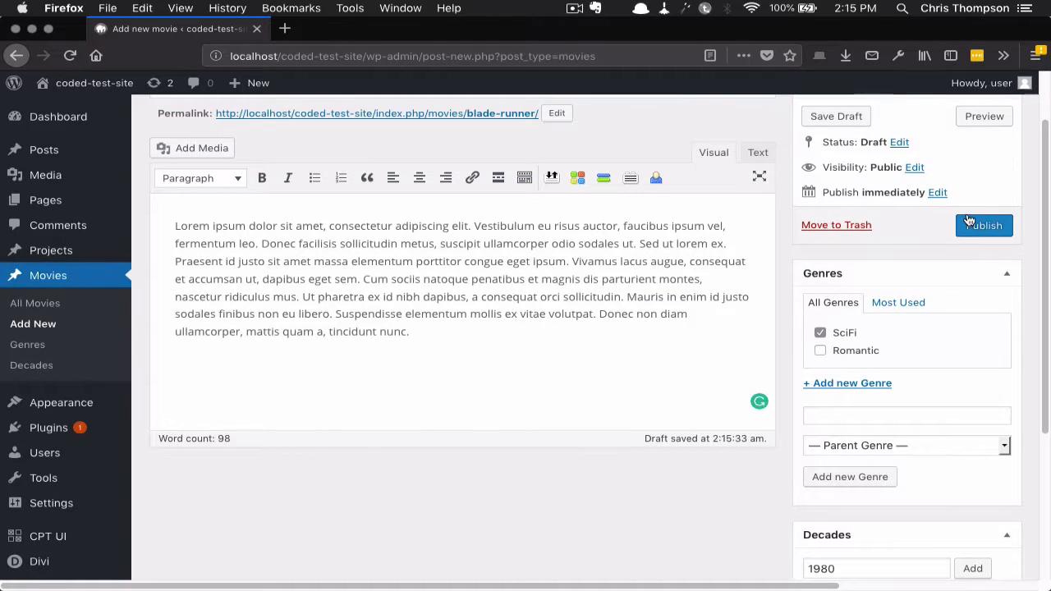
{"action": "scroll", "coordinate": [967, 221], "scroll_direction": "down", "scroll_amount": 3}
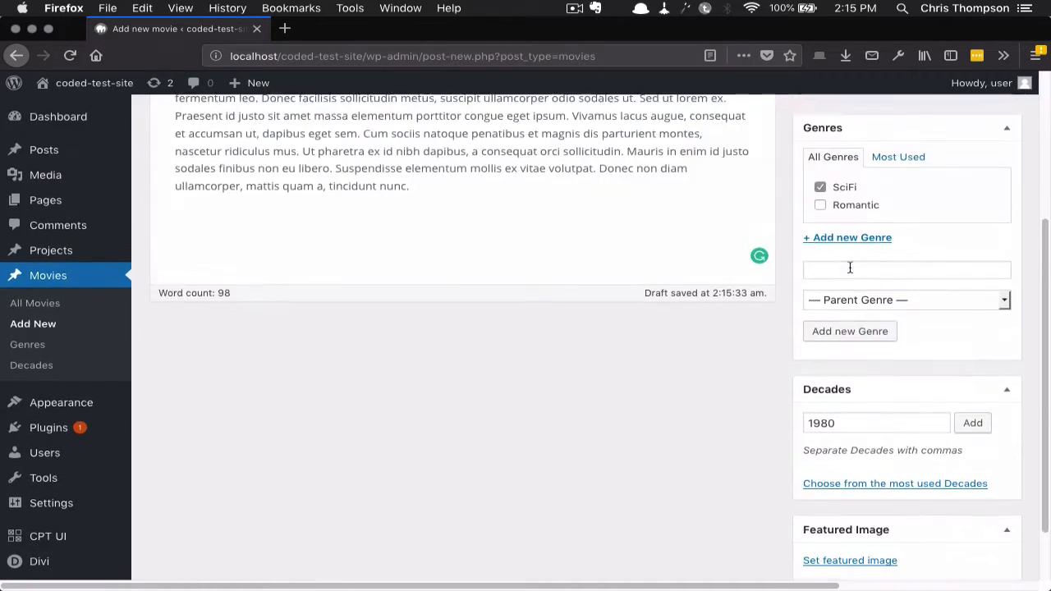
{"action": "scroll", "coordinate": [850, 268], "scroll_direction": "down", "scroll_amount": 2}
{"action": "left_click", "coordinate": [967, 353]}
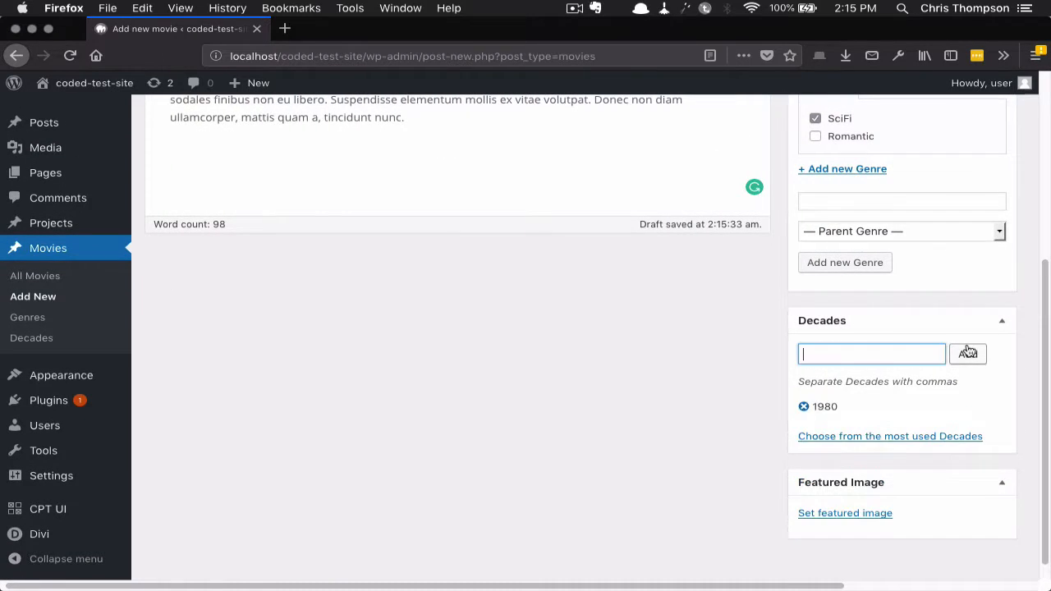
{"action": "scroll", "coordinate": [968, 353], "scroll_direction": "up", "scroll_amount": 6}
{"action": "left_click", "coordinate": [979, 298]}
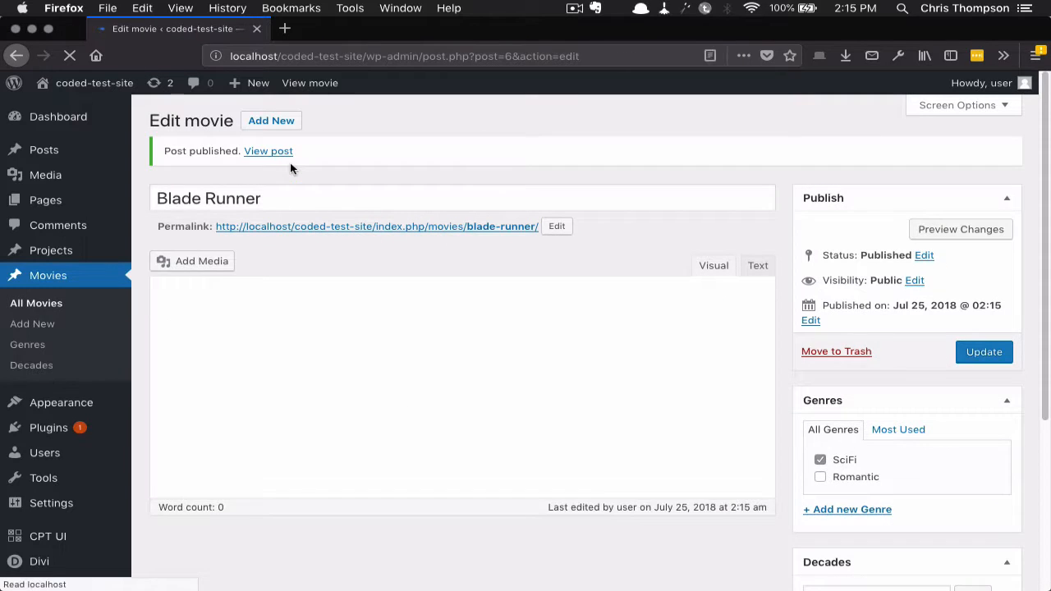
{"action": "left_click", "coordinate": [260, 126]}
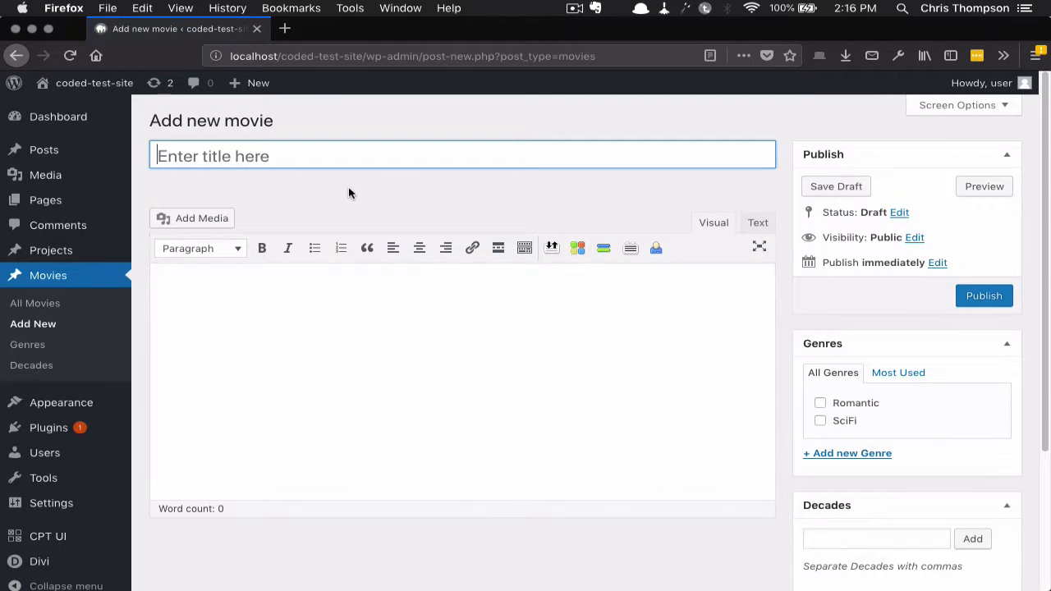
Step: Title the movie Blade Runner 2049 and paste placeholder body text
{"action": "left_click", "coordinate": [234, 154]}
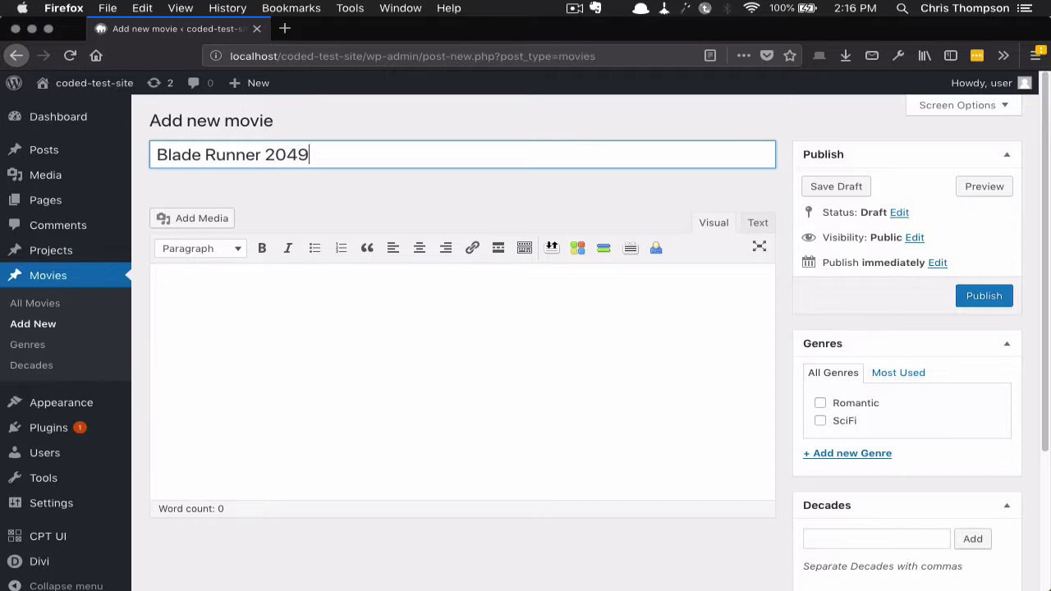
{"action": "scroll", "coordinate": [123, 204], "scroll_direction": "down", "scroll_amount": 2}
{"action": "left_click", "coordinate": [307, 258]}
{"action": "scroll", "coordinate": [309, 257], "scroll_direction": "up", "scroll_amount": 2}
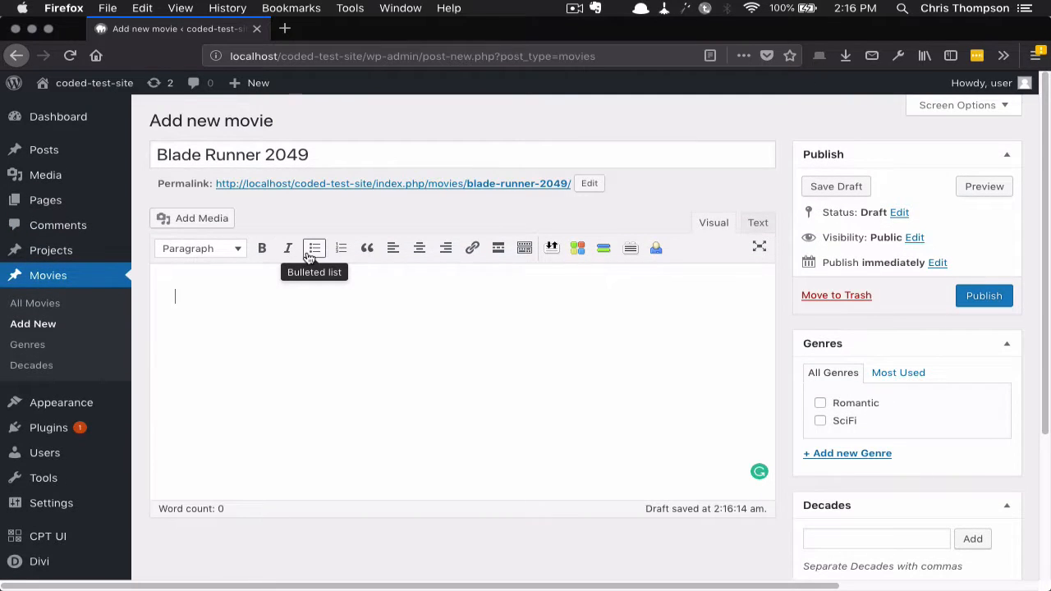
{"action": "type", "text": "Lorem ipsum dolor sit amet, consectetur adipiscing elit. Vestibulum eu risus auctor, faucibus ipsum vel, fermentum leo. Donec facilisis sollicitudin metus, suscipit ullamcorper odio sodales ut. Sed ut lorem ex. Praesent id justo sit amet massa elementum porttitor congue eget ipsum. Vivamus lacus augue, consequat et accumsan ut, dapibus eget sem. Cum sociis natoque penatibus et magnis dis parturient montes, nascetur ridiculus mus. Ut pharetra ex id nibh dapibus, a consequat orci sollicitudin. Mauris in enim id justo sodales finibus non eu libero. Suspendisse elementum mollis ex vitae volutpat. Donec non diam ullamcorper, mattis quam a, tincidunt nunc."}
Step: Add 2010 as the movie's decade and publish it
{"action": "scroll", "coordinate": [820, 355], "scroll_direction": "down", "scroll_amount": 2}
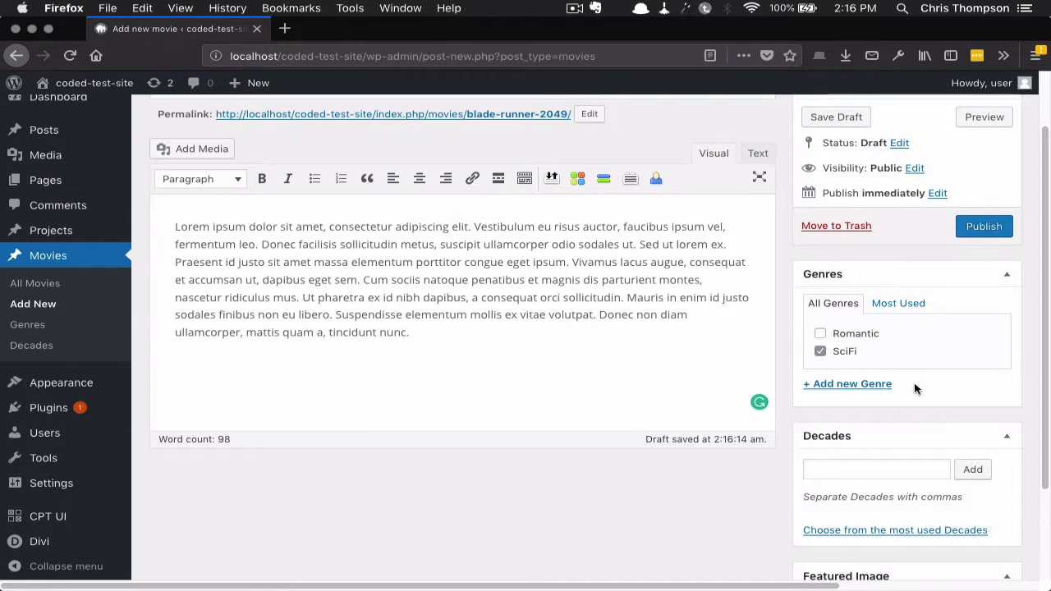
{"action": "scroll", "coordinate": [917, 388], "scroll_direction": "down", "scroll_amount": 3}
{"action": "left_click", "coordinate": [863, 351]}
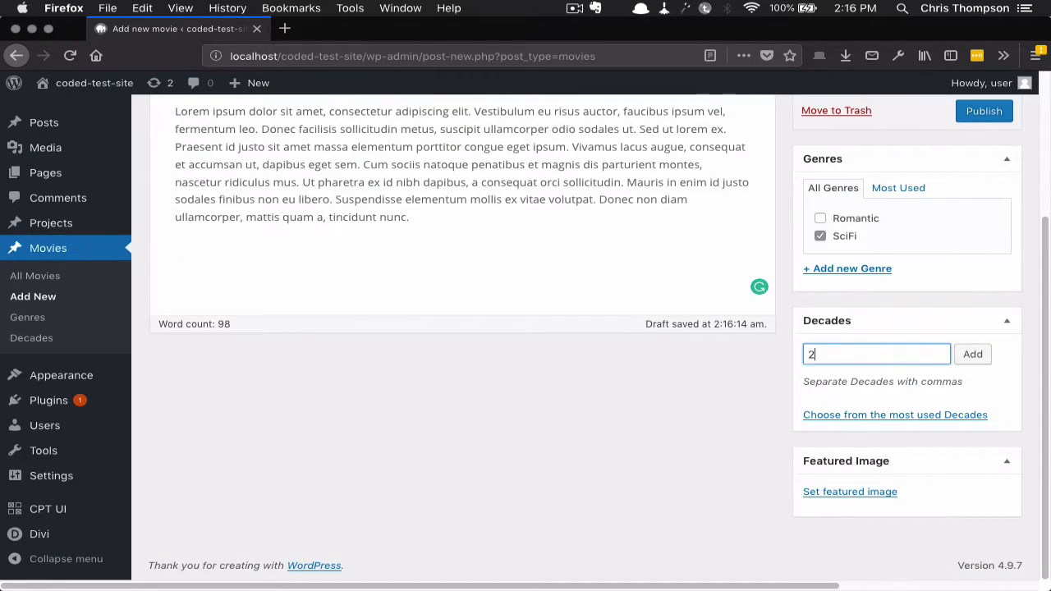
{"action": "left_click", "coordinate": [974, 353]}
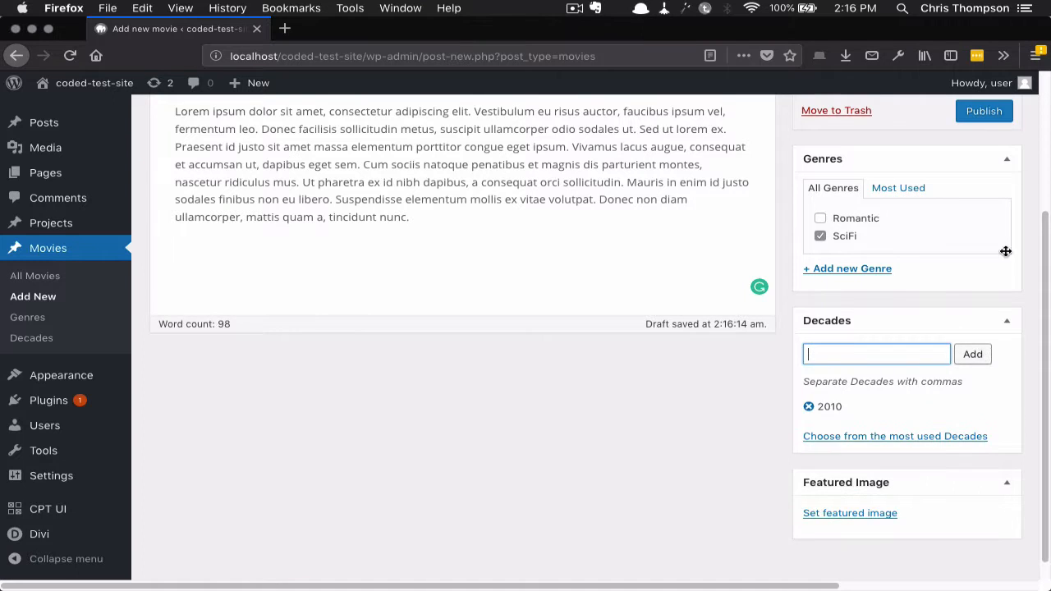
{"action": "scroll", "coordinate": [1004, 249], "scroll_direction": "up", "scroll_amount": 2}
{"action": "left_click", "coordinate": [985, 184]}
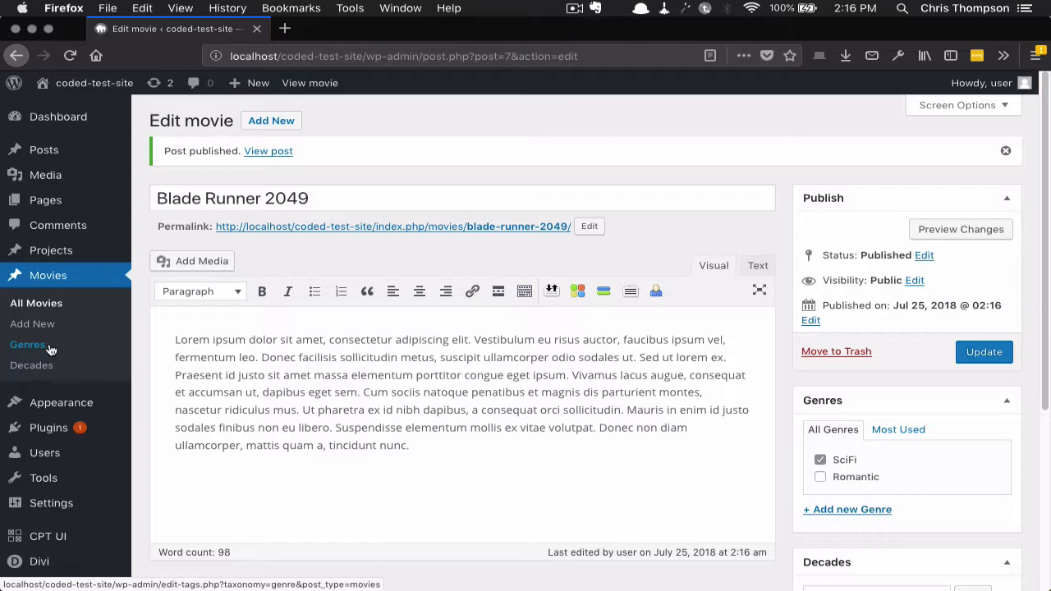
Step: Go to Plugins > Add New and bring up the Upload Plugin form
{"action": "scroll", "coordinate": [45, 355], "scroll_direction": "down", "scroll_amount": 5}
{"action": "scroll", "coordinate": [49, 350], "scroll_direction": "down", "scroll_amount": 2}
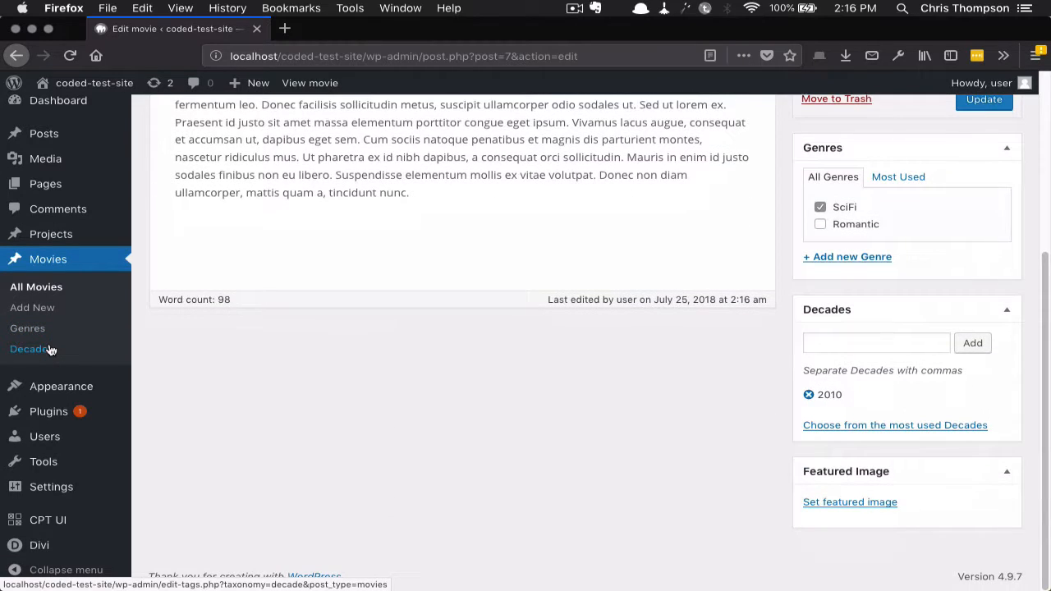
{"action": "scroll", "coordinate": [50, 346], "scroll_direction": "up", "scroll_amount": 7}
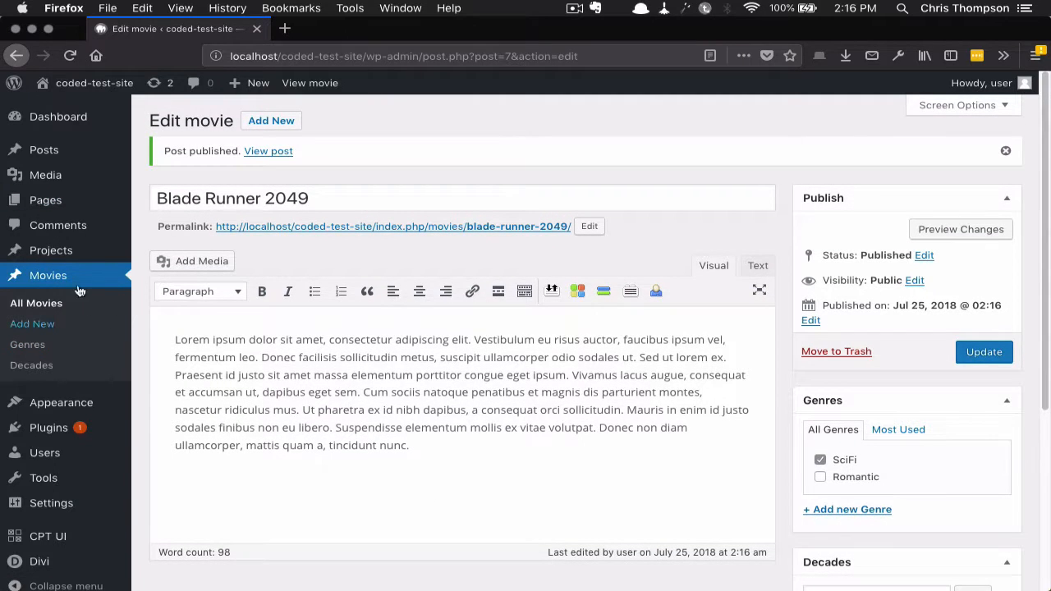
{"action": "scroll", "coordinate": [82, 277], "scroll_direction": "down", "scroll_amount": 1}
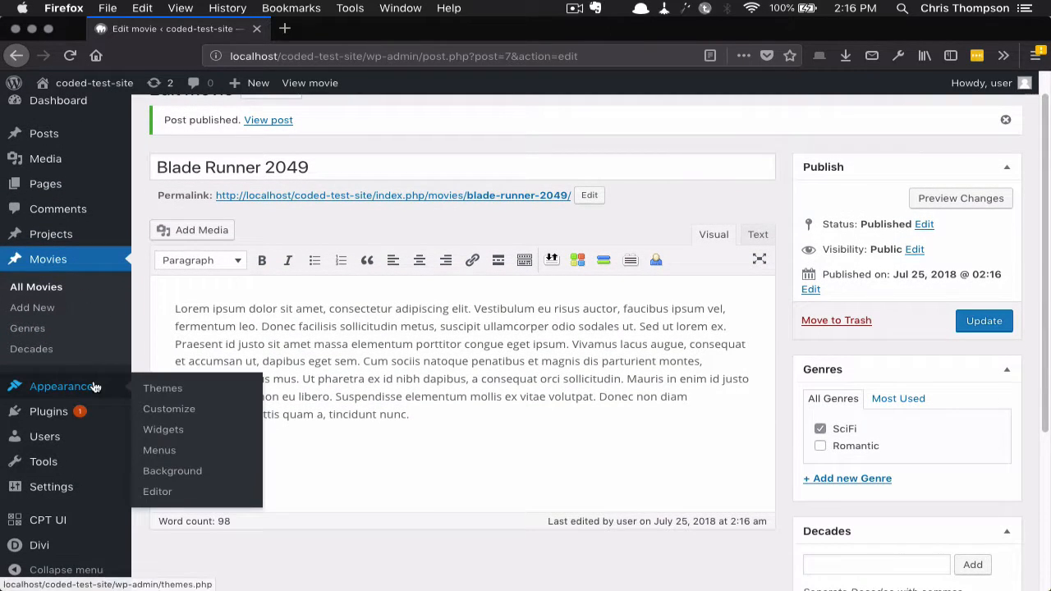
{"action": "mouse_move", "coordinate": [43, 413]}
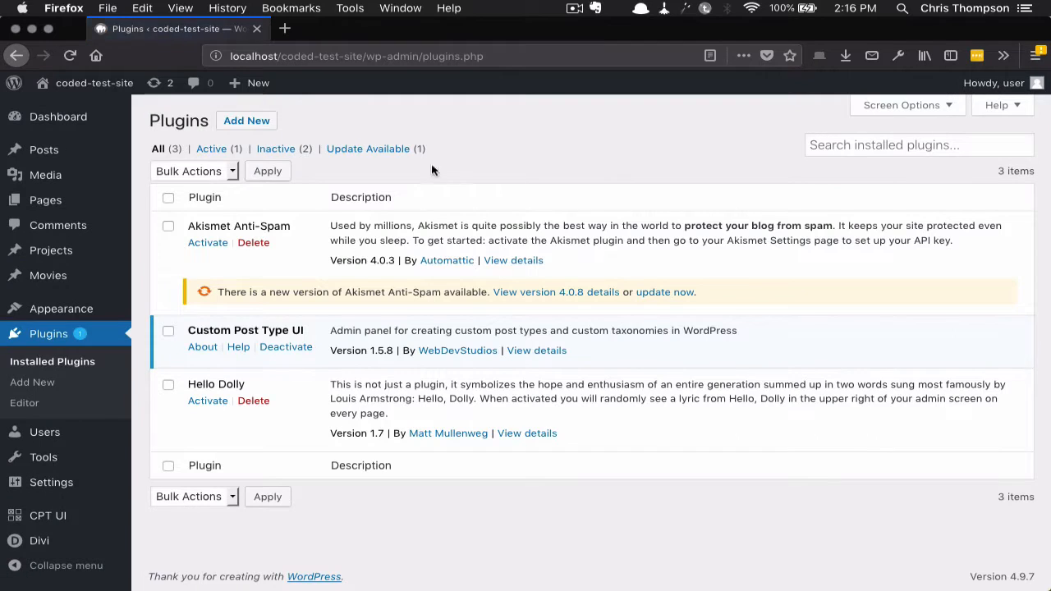
{"action": "left_click", "coordinate": [249, 120]}
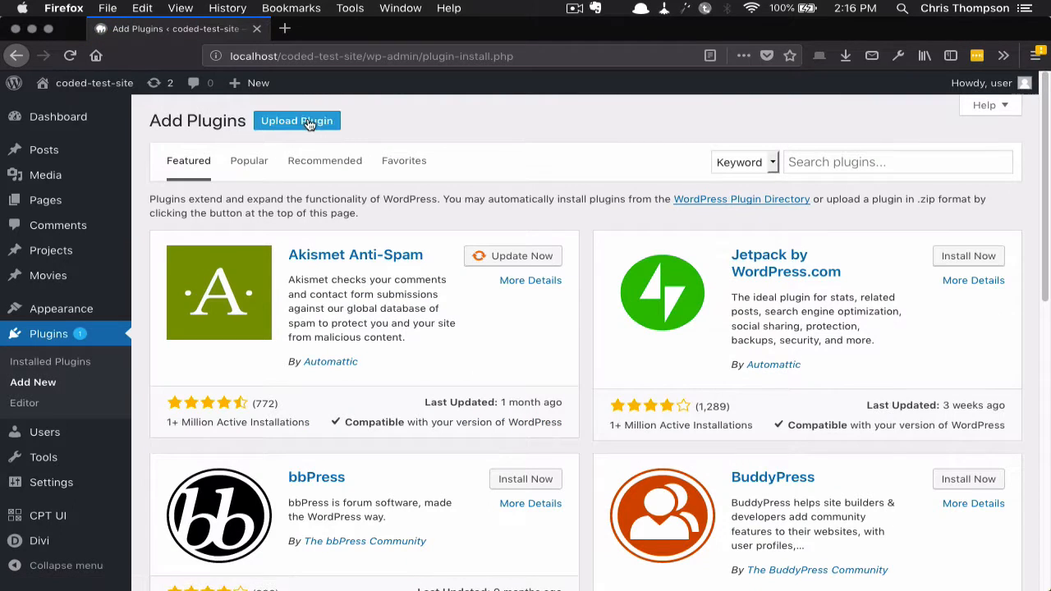
{"action": "left_click", "coordinate": [308, 123]}
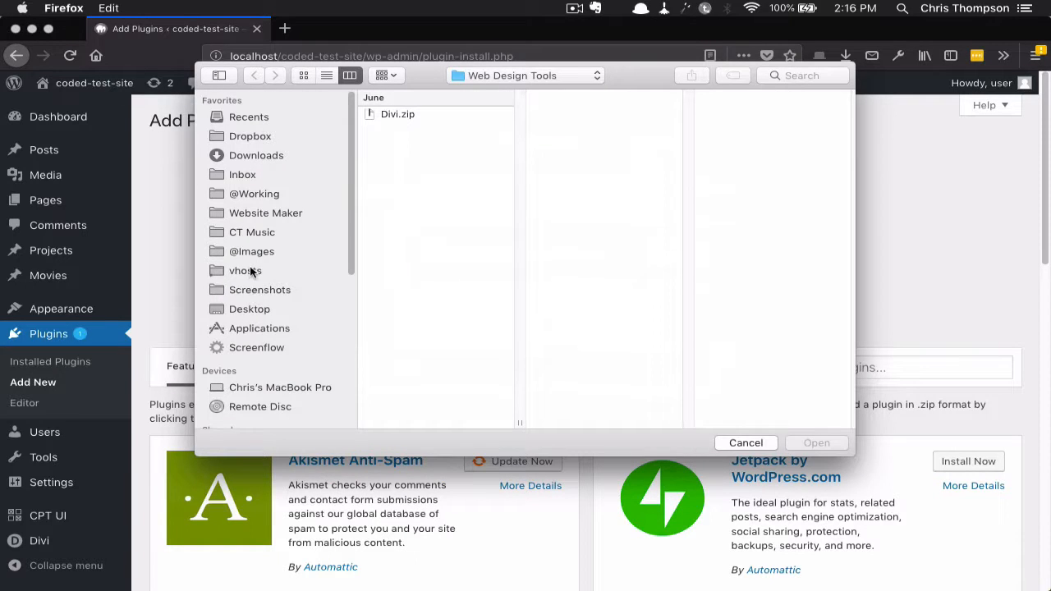
{"action": "left_click", "coordinate": [252, 194]}
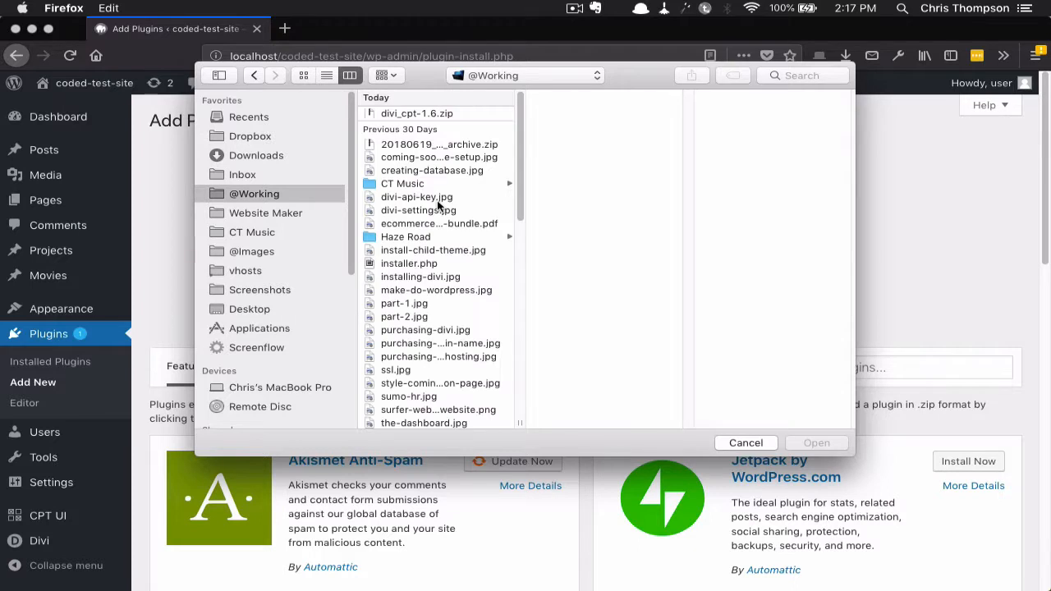
{"action": "left_click", "coordinate": [432, 113]}
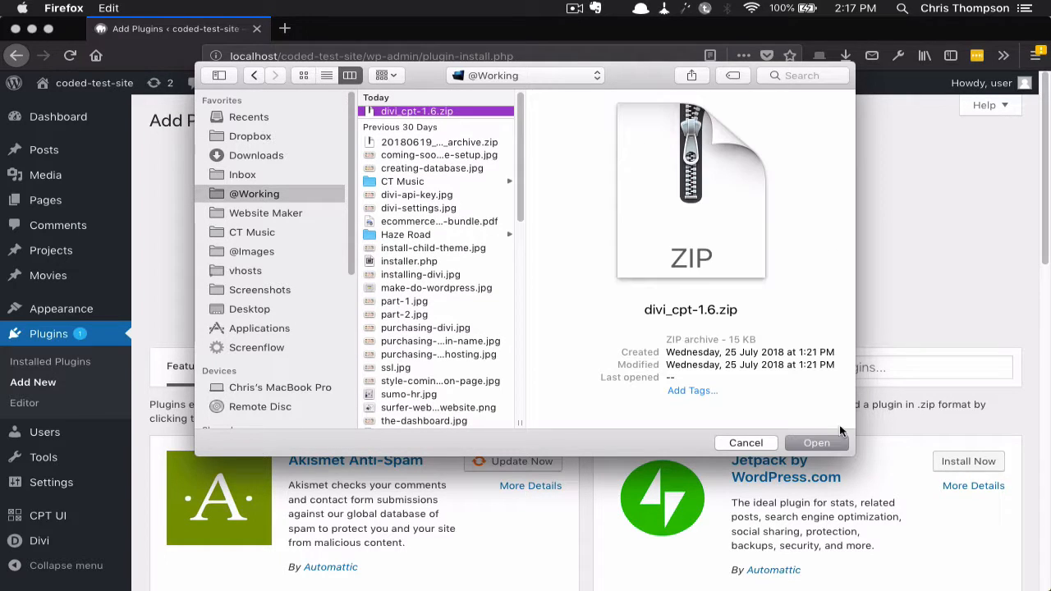
{"action": "left_click", "coordinate": [816, 443]}
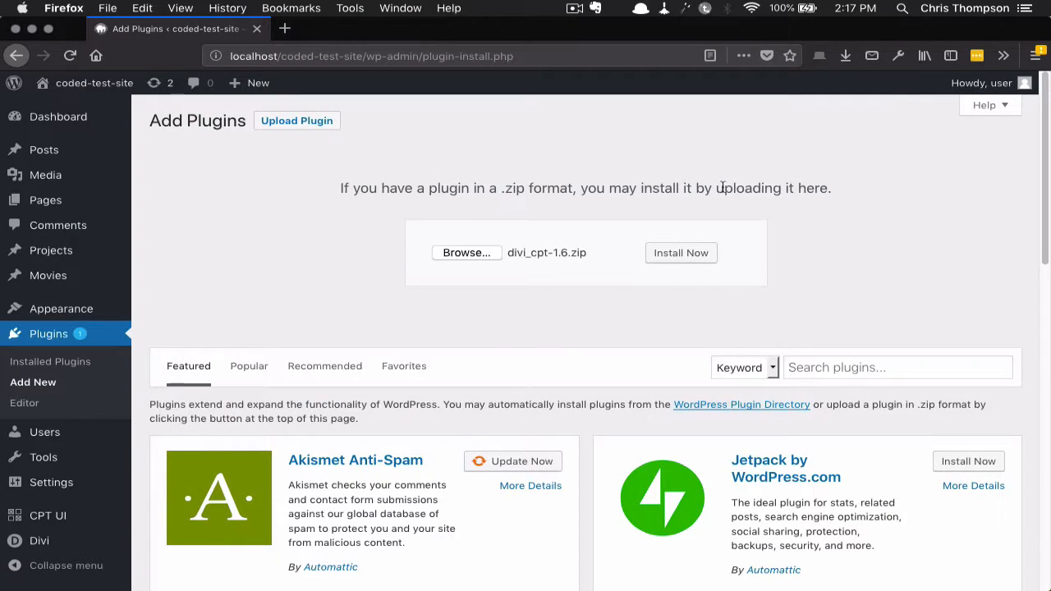
{"action": "left_click", "coordinate": [659, 251]}
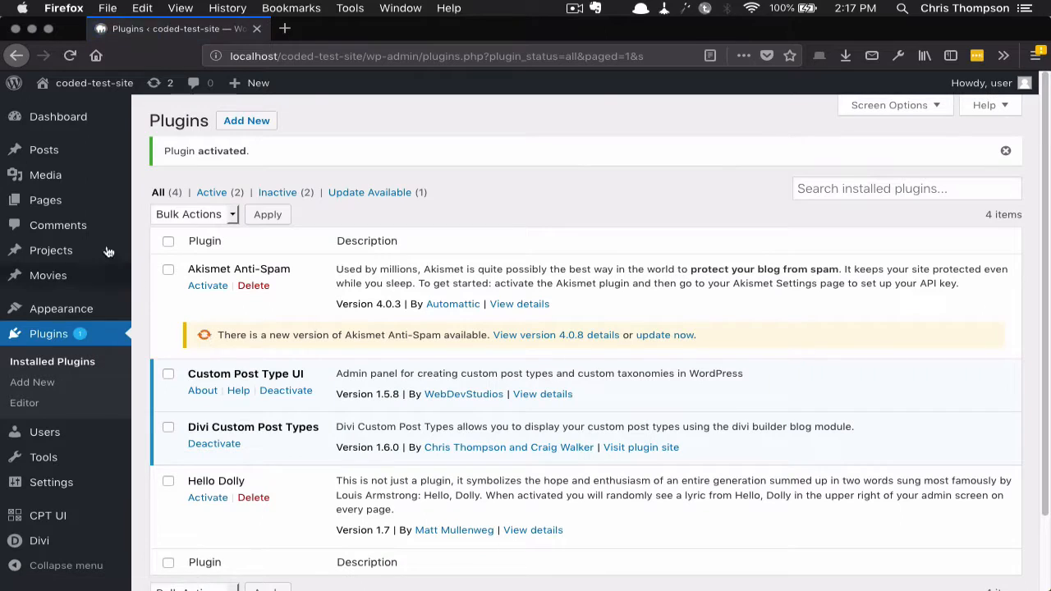
{"action": "left_click", "coordinate": [59, 213]}
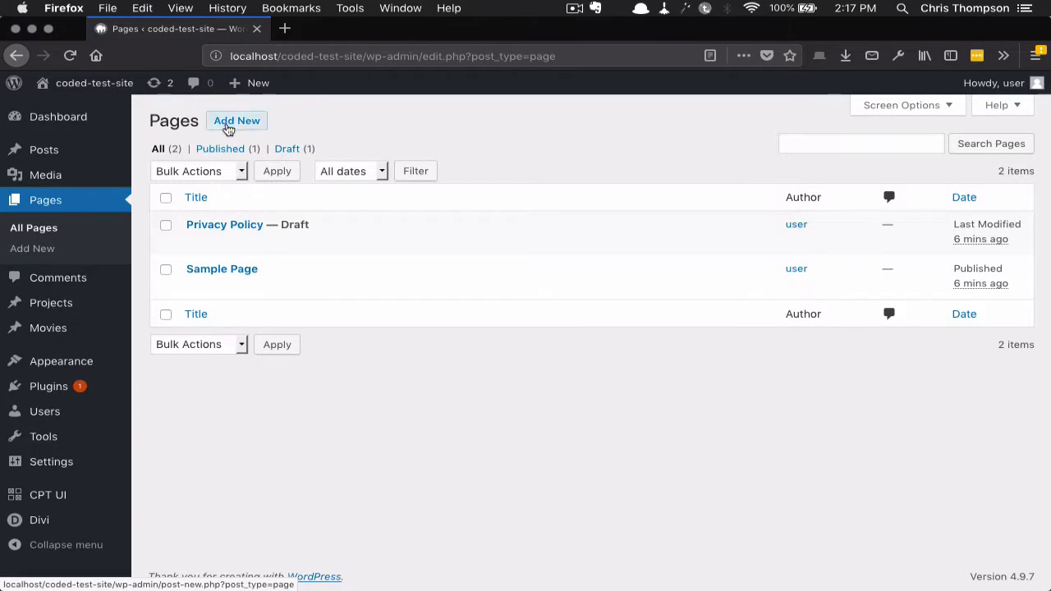
{"action": "left_click", "coordinate": [228, 127]}
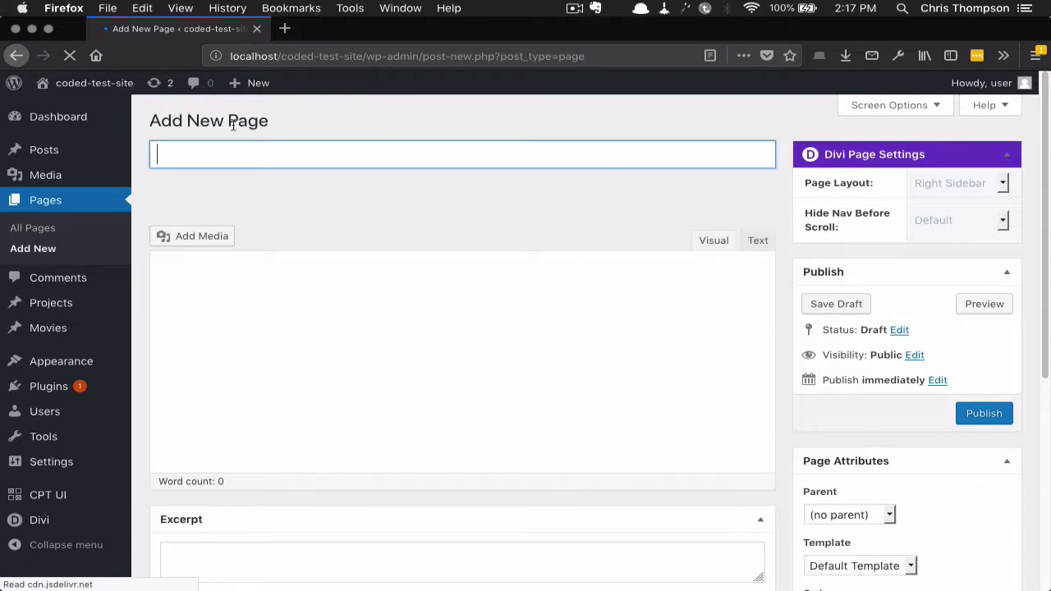
Step: Title the page 'Movies' and add a one-column row holding a Blog - Custom Grid module
{"action": "type", "text": "Movies"}
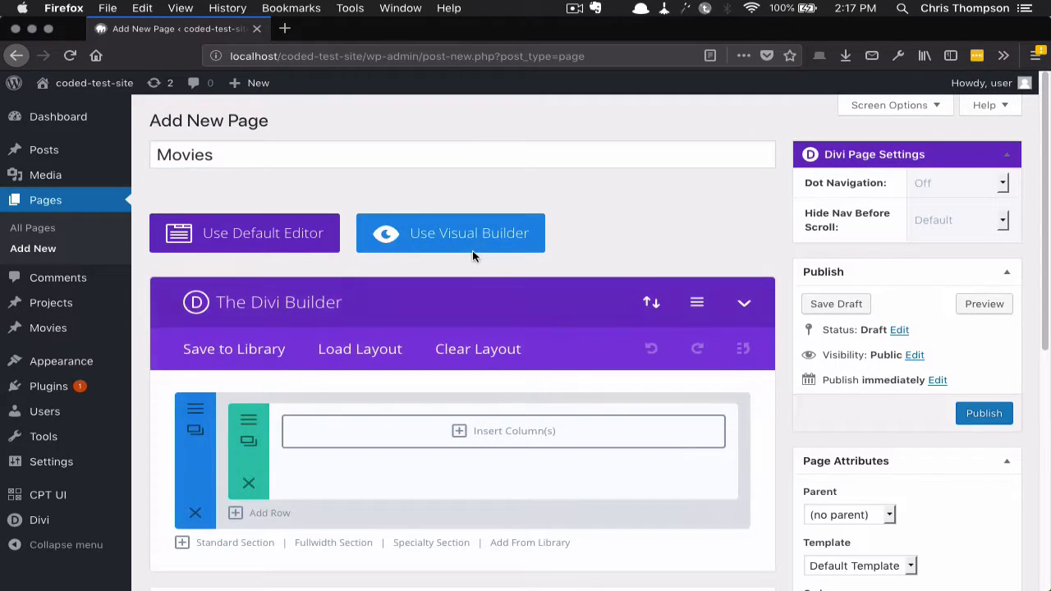
{"action": "left_click", "coordinate": [460, 434]}
{"action": "left_click", "coordinate": [212, 307]}
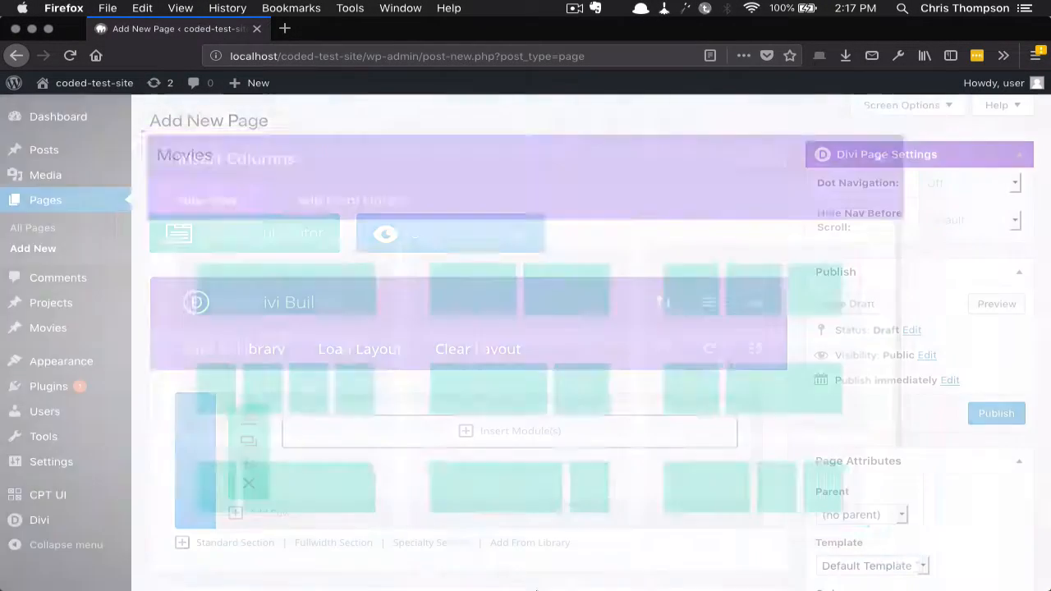
{"action": "left_click", "coordinate": [526, 433]}
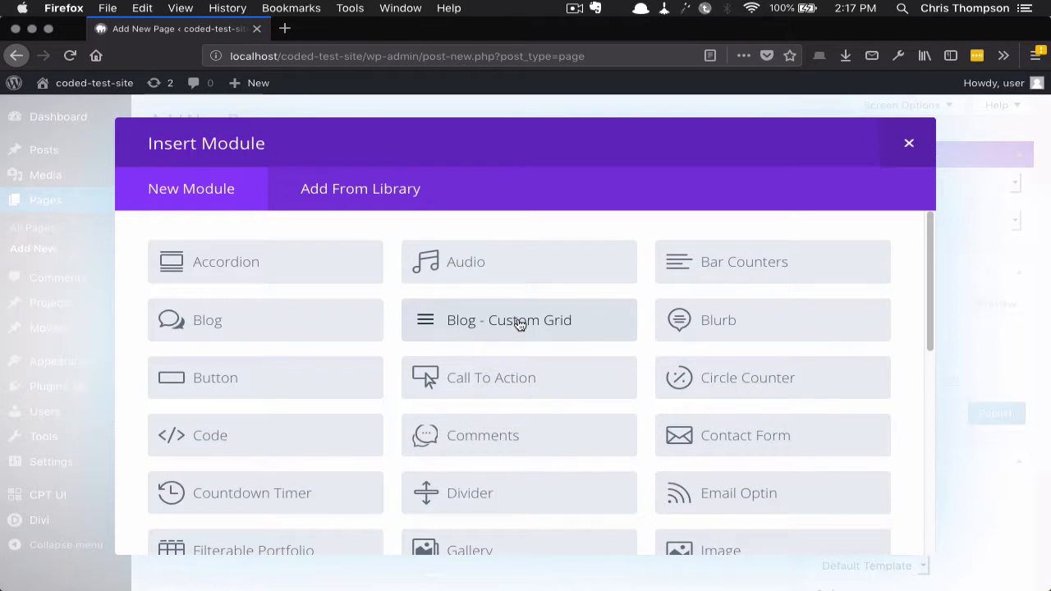
{"action": "left_click", "coordinate": [519, 322]}
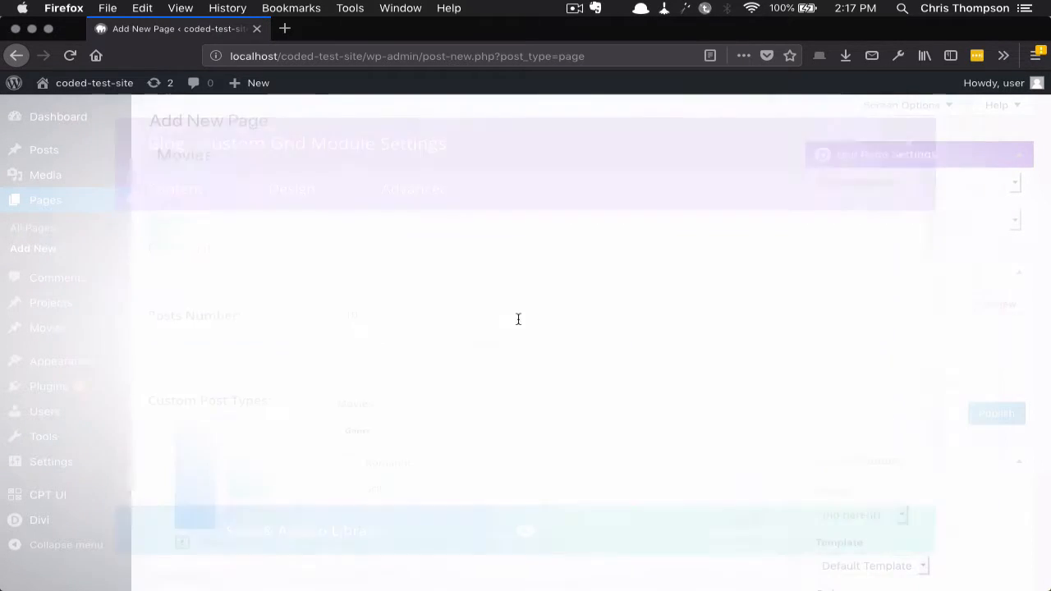
Step: Save the Romantic-genre grid module settings and publish the Movies page
{"action": "scroll", "coordinate": [512, 312], "scroll_direction": "down", "scroll_amount": 3}
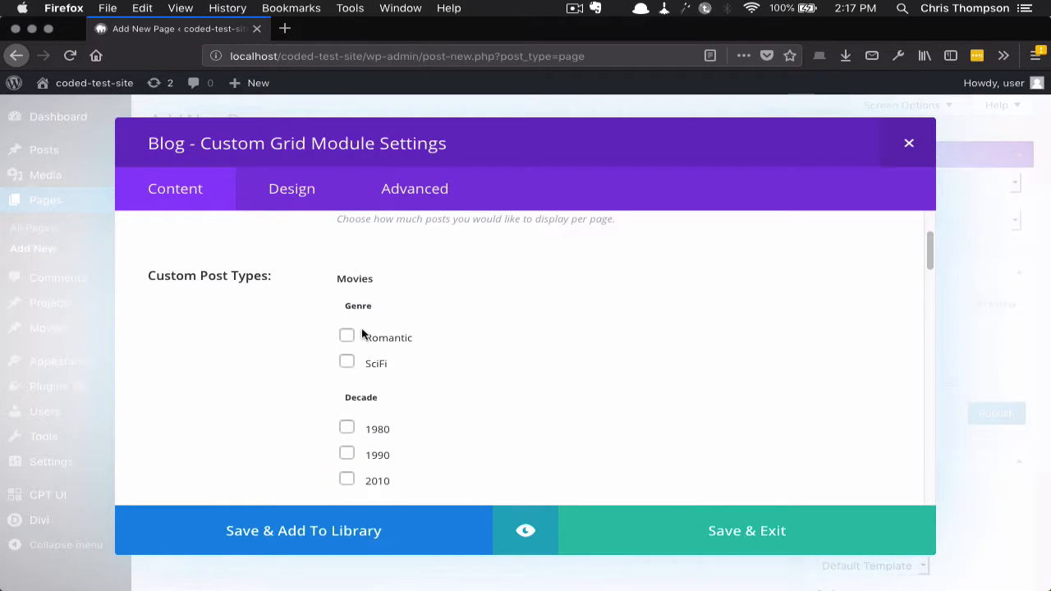
{"action": "left_click", "coordinate": [764, 530]}
{"action": "left_click", "coordinate": [977, 412]}
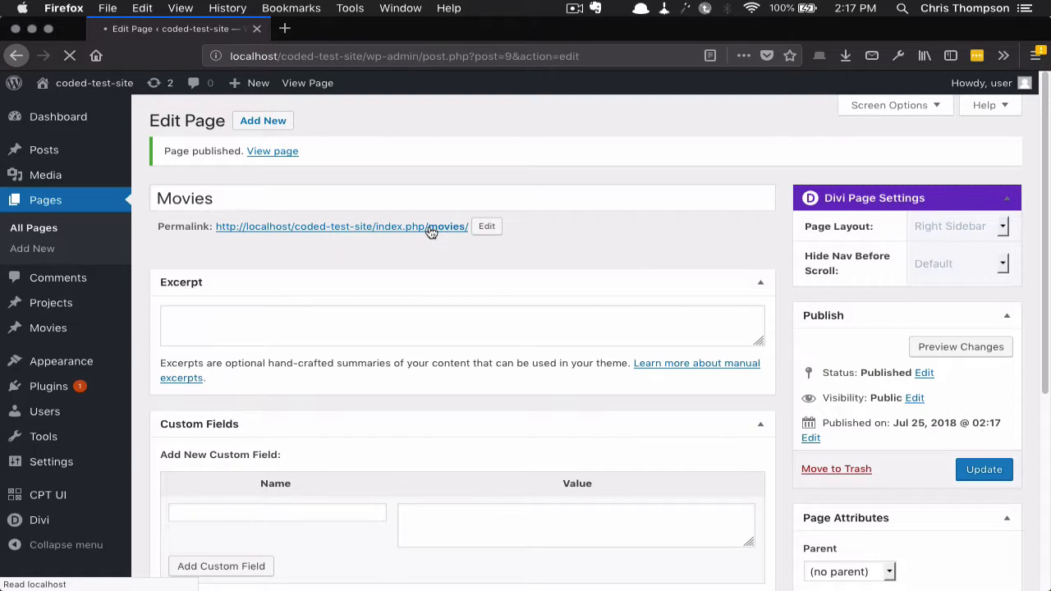
Step: View the live Movies page in a new tab, confirm Titanic is listed, and return to the editor
{"action": "left_click", "coordinate": [431, 231], "text": "super"}
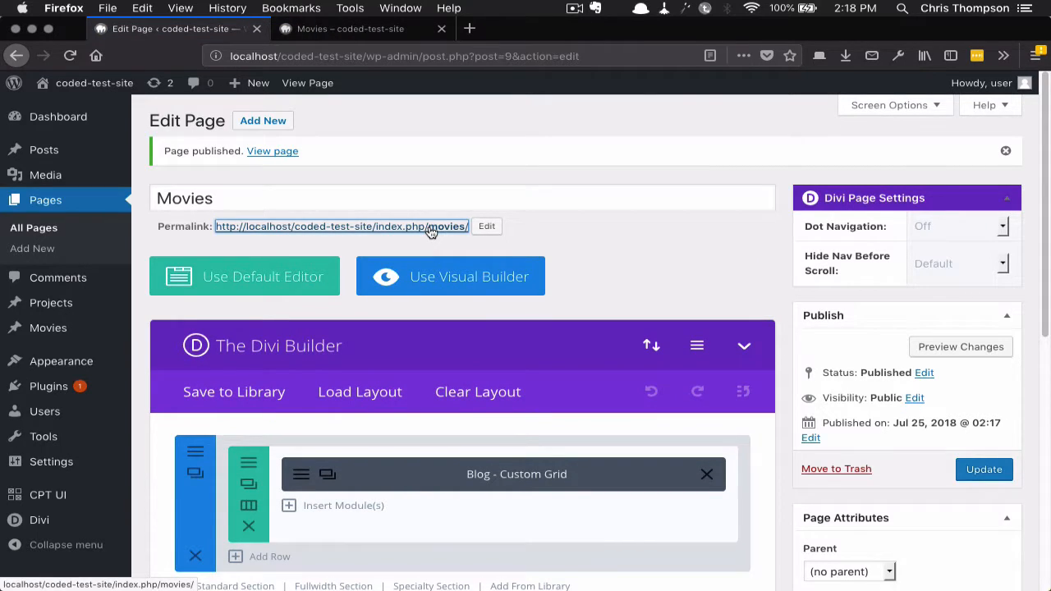
{"action": "key", "text": "ctrl+Tab"}
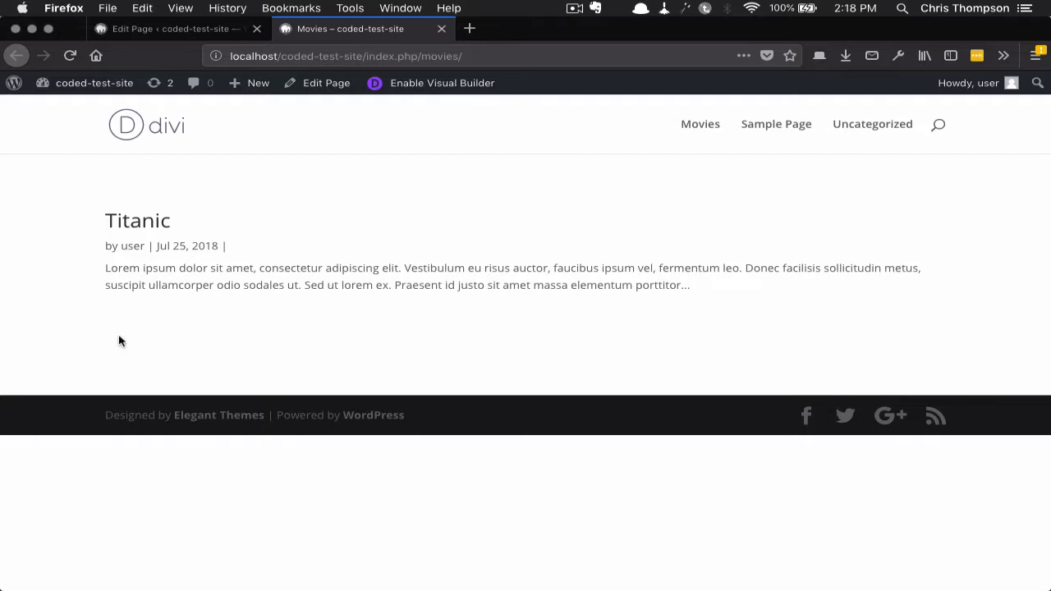
{"action": "key", "text": "ctrl+shift+Tab"}
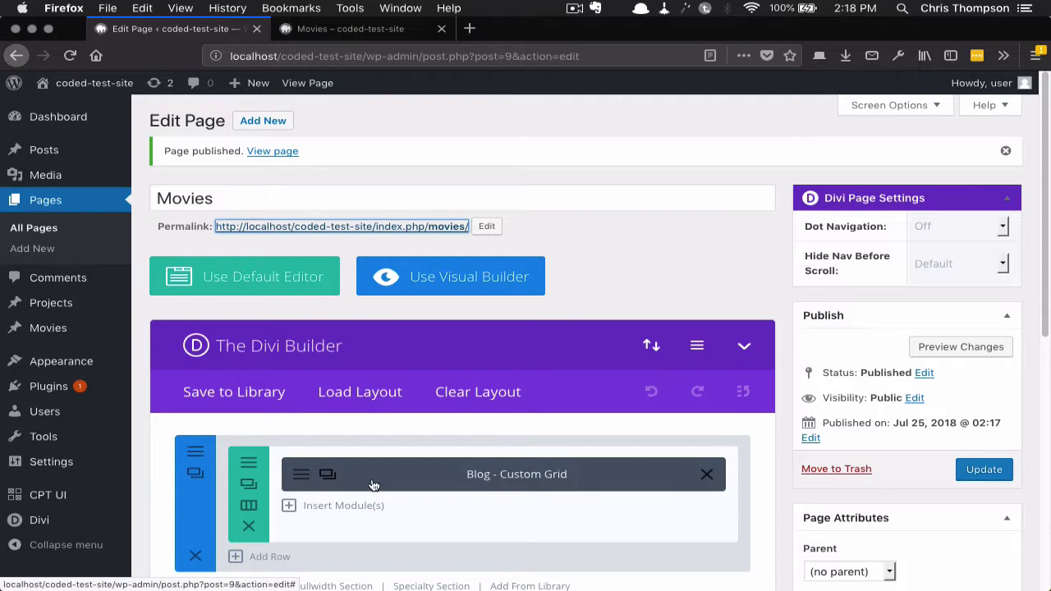
Step: Switch the grid module's genre filter from Romantic to SciFi and update the page
{"action": "left_click", "coordinate": [325, 475]}
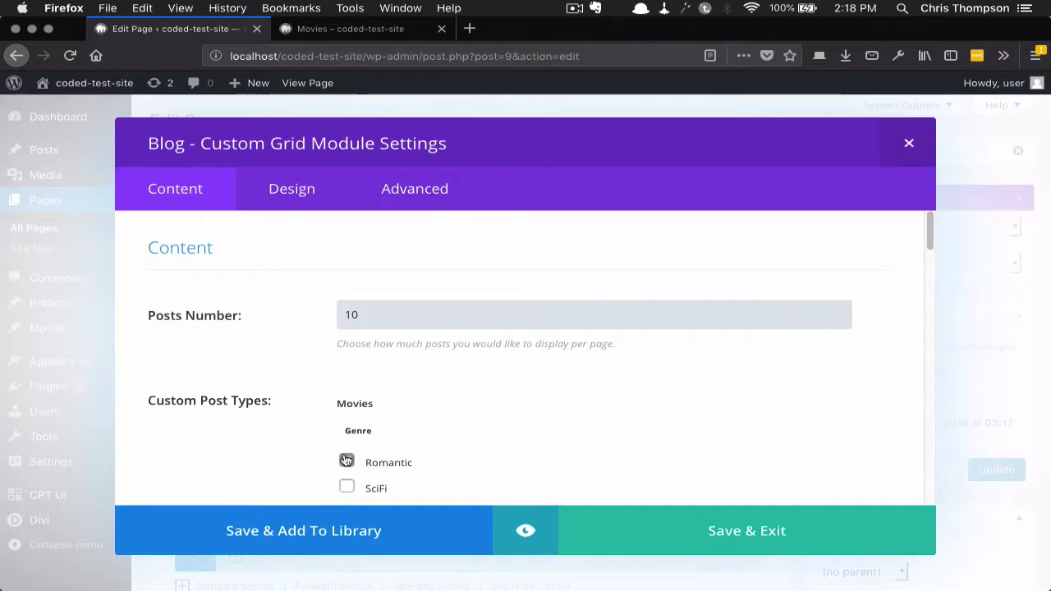
{"action": "left_click", "coordinate": [347, 460]}
{"action": "left_click", "coordinate": [346, 486]}
{"action": "scroll", "coordinate": [490, 459], "scroll_direction": "down", "scroll_amount": 3}
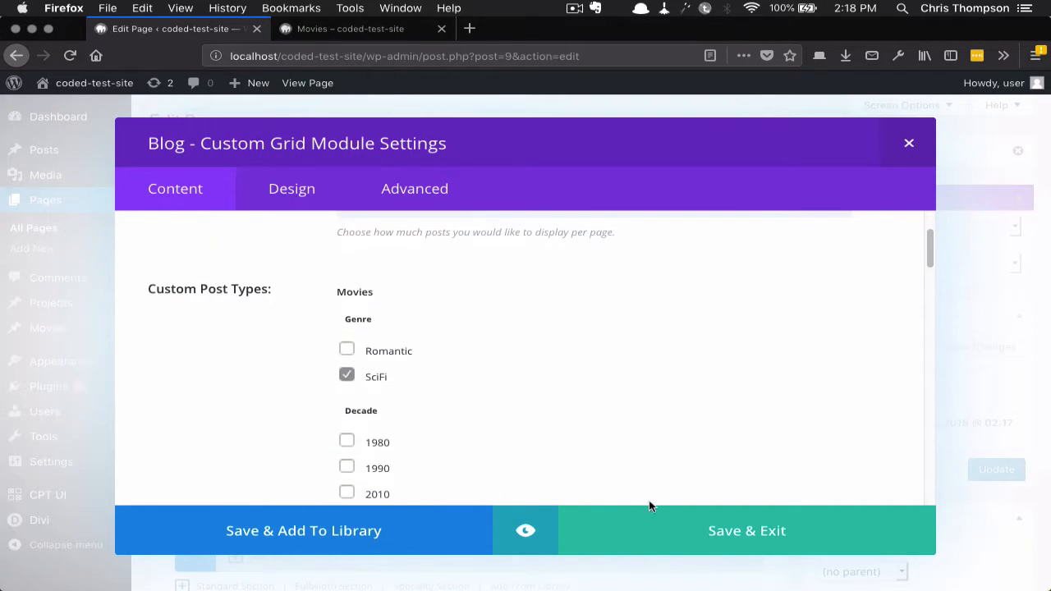
{"action": "left_click", "coordinate": [673, 530]}
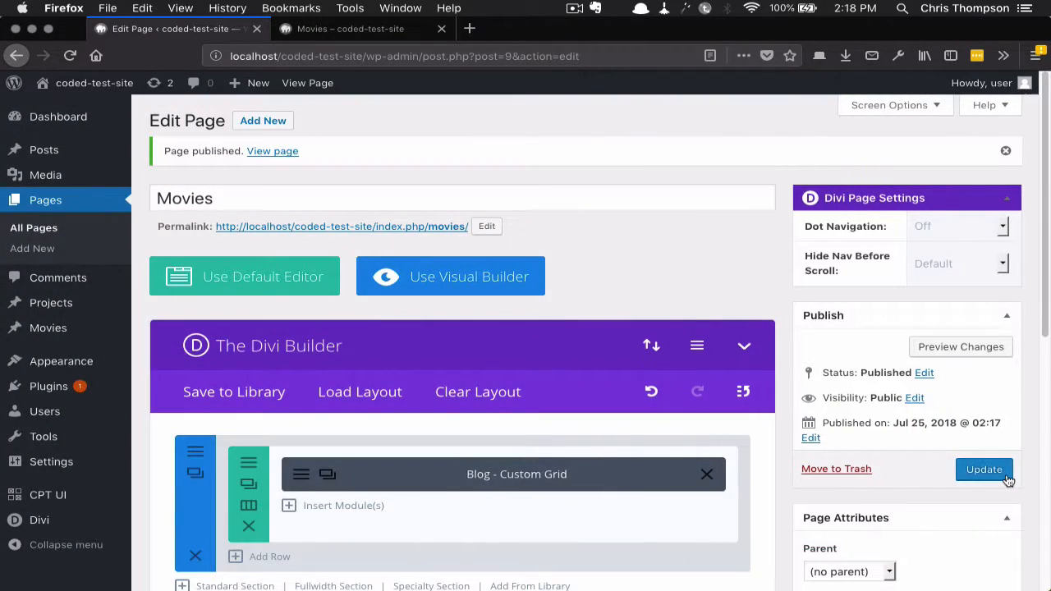
{"action": "left_click", "coordinate": [1008, 480]}
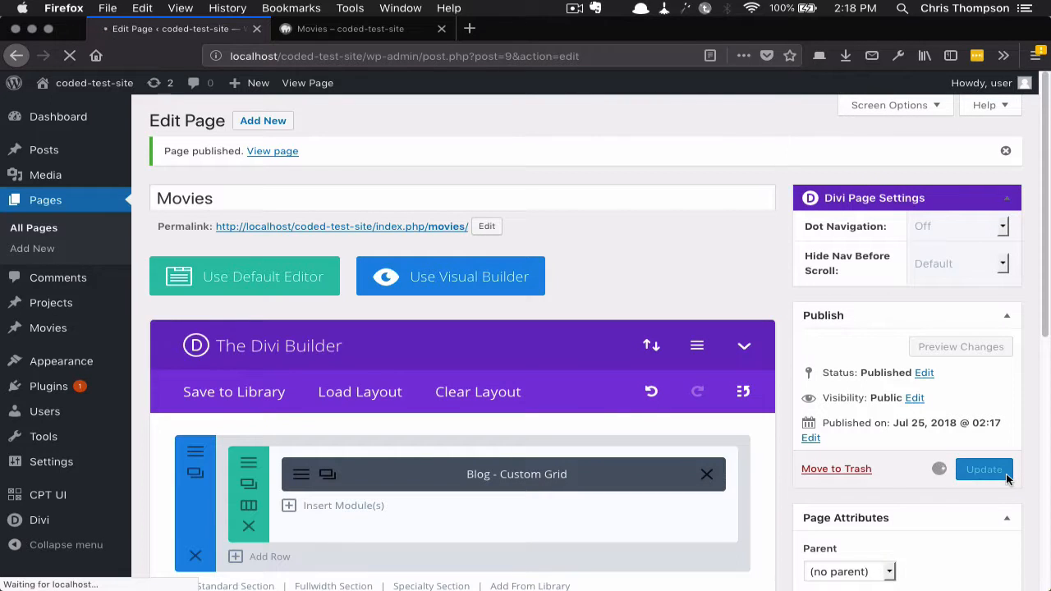
Step: Reload the live Movies page to see Blade Runner 2049 and Blade Runner, then return to the editor
{"action": "key", "text": "ctrl+Tab"}
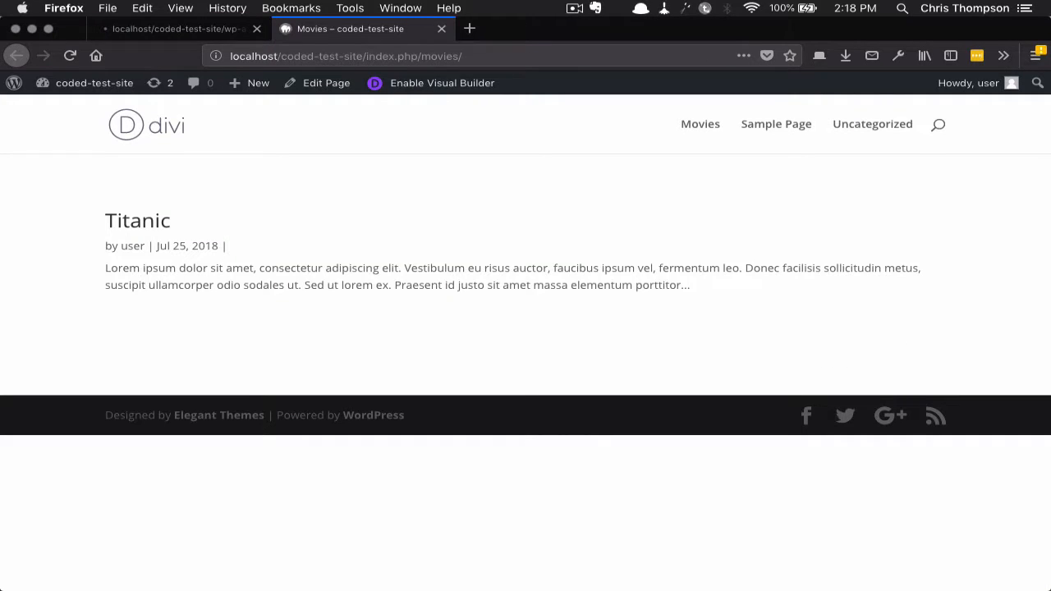
{"action": "key", "text": "ctrl+Tab"}
{"action": "key", "text": "ctrl+Tab"}
{"action": "key", "text": "super+r"}
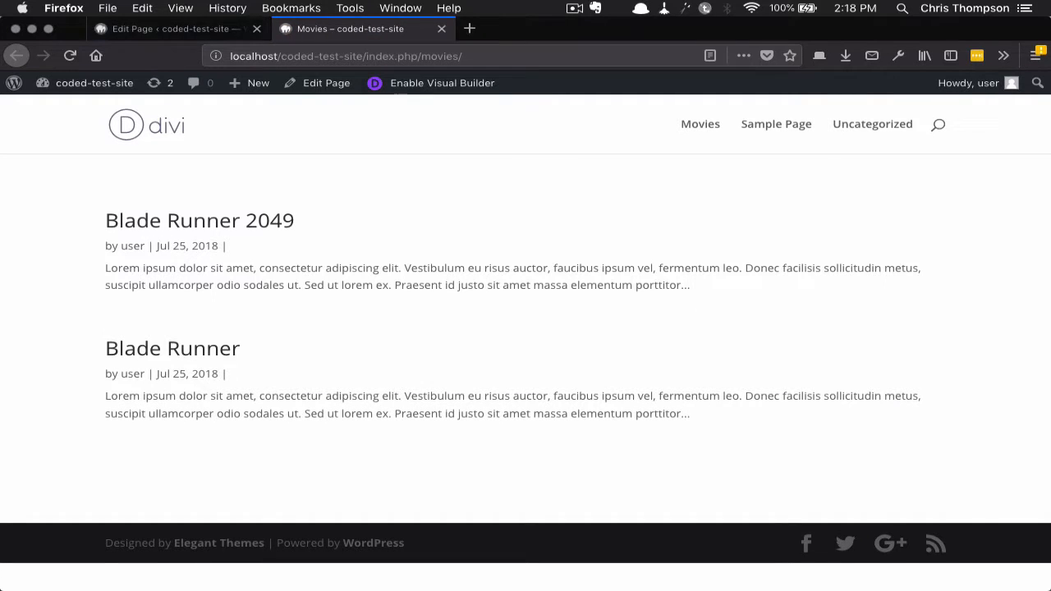
{"action": "key", "text": "ctrl+Tab"}
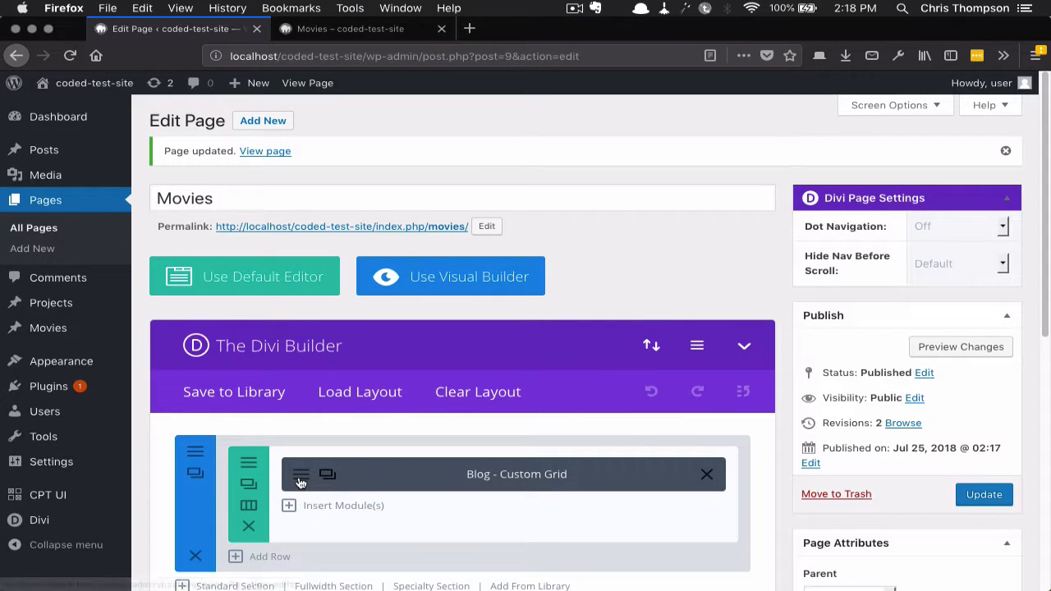
Step: Set the grid module's Decade filter to only 1980 and 1990 and save the module
{"action": "left_click", "coordinate": [301, 482]}
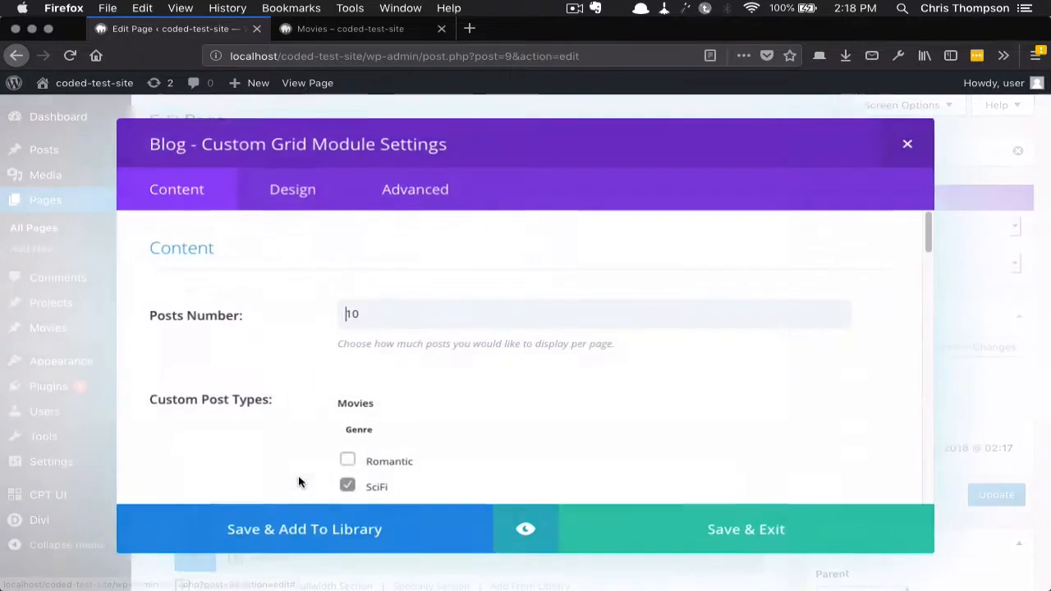
{"action": "scroll", "coordinate": [432, 410], "scroll_direction": "down", "scroll_amount": 3}
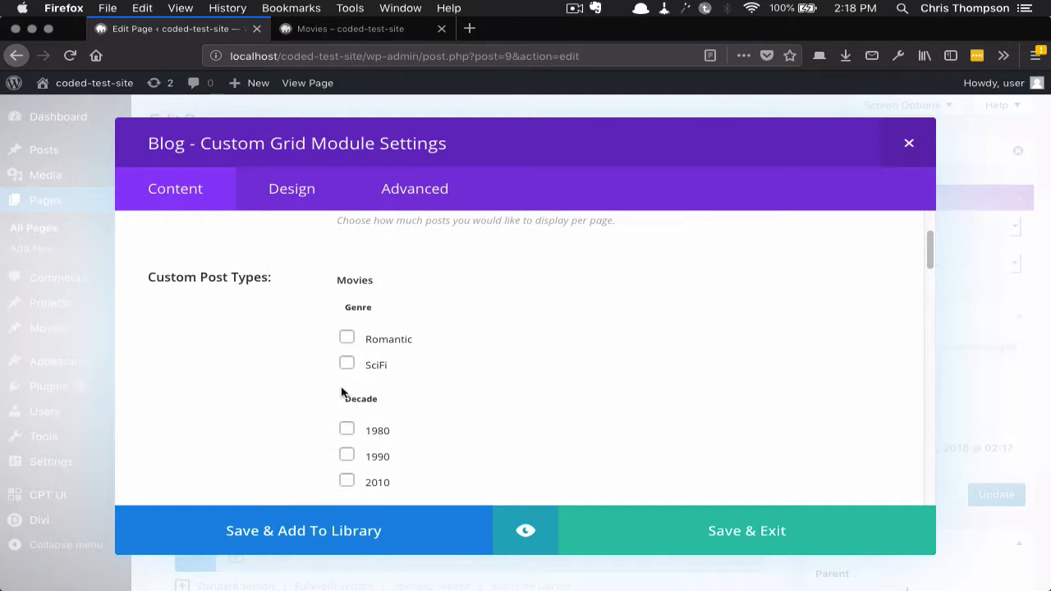
{"action": "scroll", "coordinate": [340, 392], "scroll_direction": "down", "scroll_amount": 2}
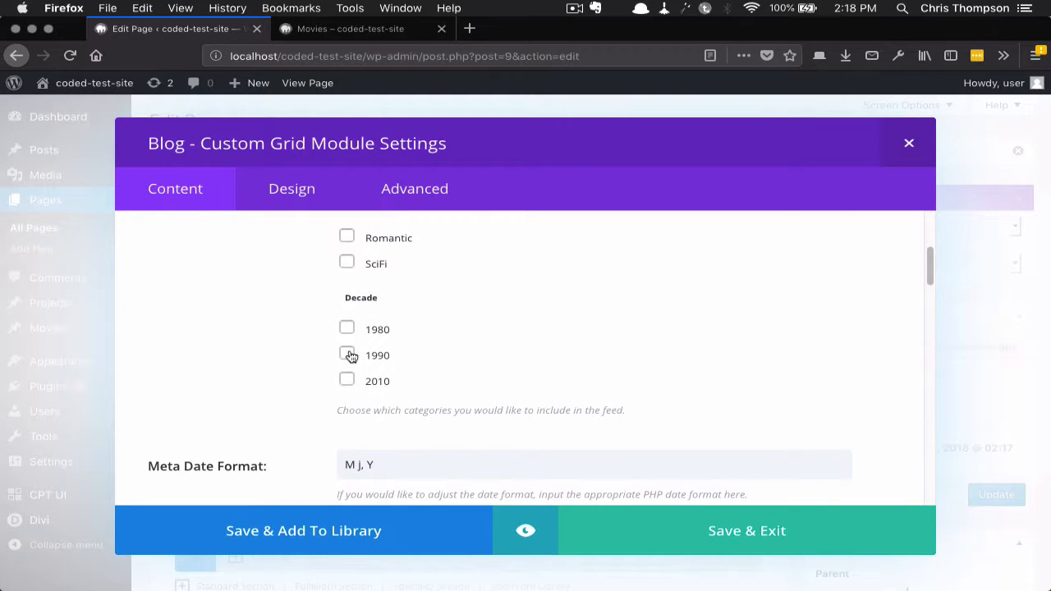
{"action": "left_click", "coordinate": [346, 354]}
{"action": "left_click", "coordinate": [347, 380]}
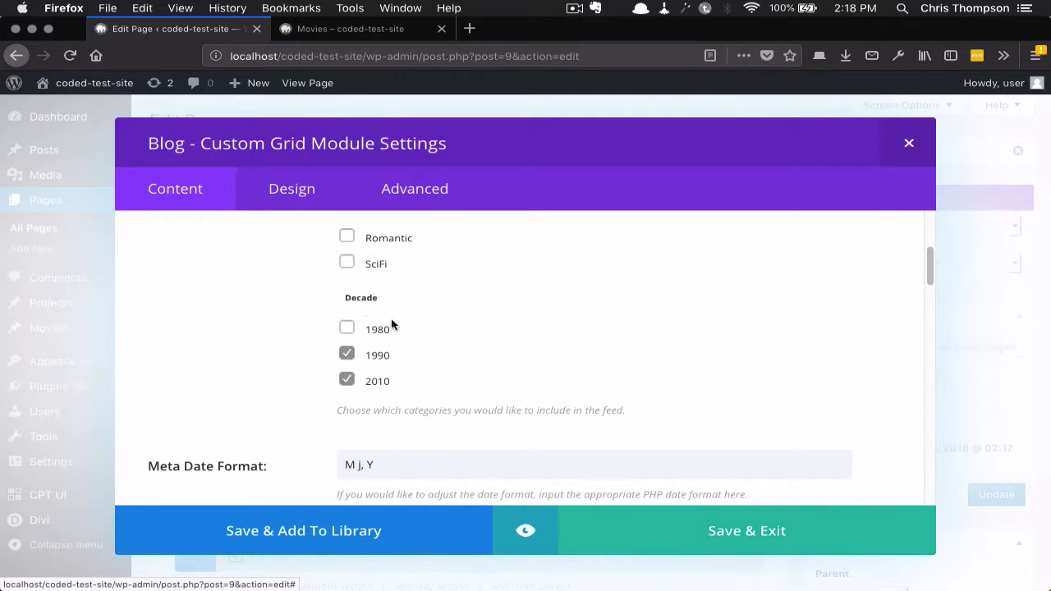
{"action": "left_click", "coordinate": [347, 380]}
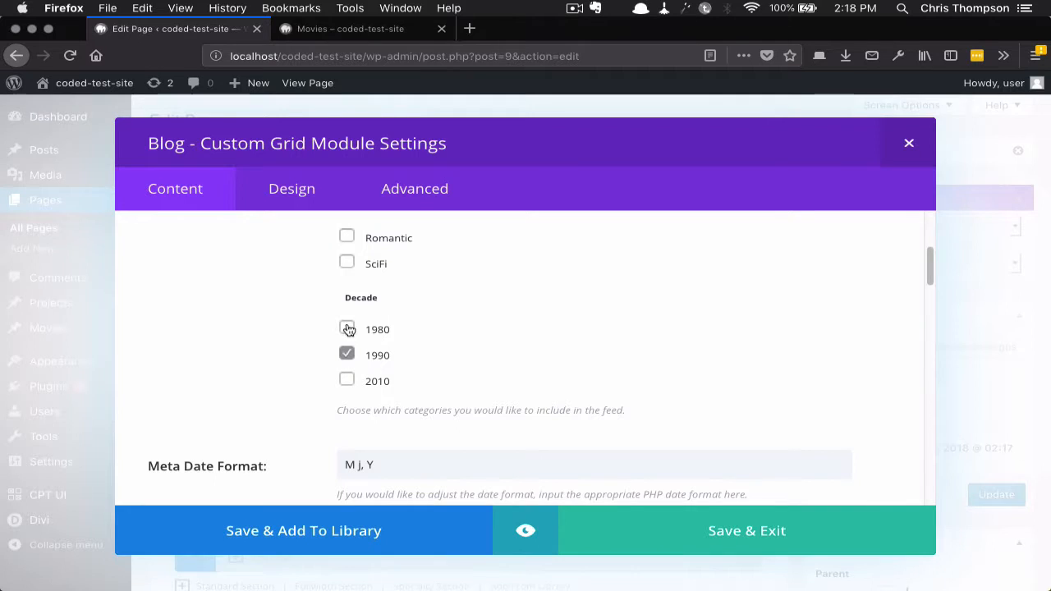
{"action": "left_click", "coordinate": [346, 329]}
{"action": "left_click", "coordinate": [667, 523]}
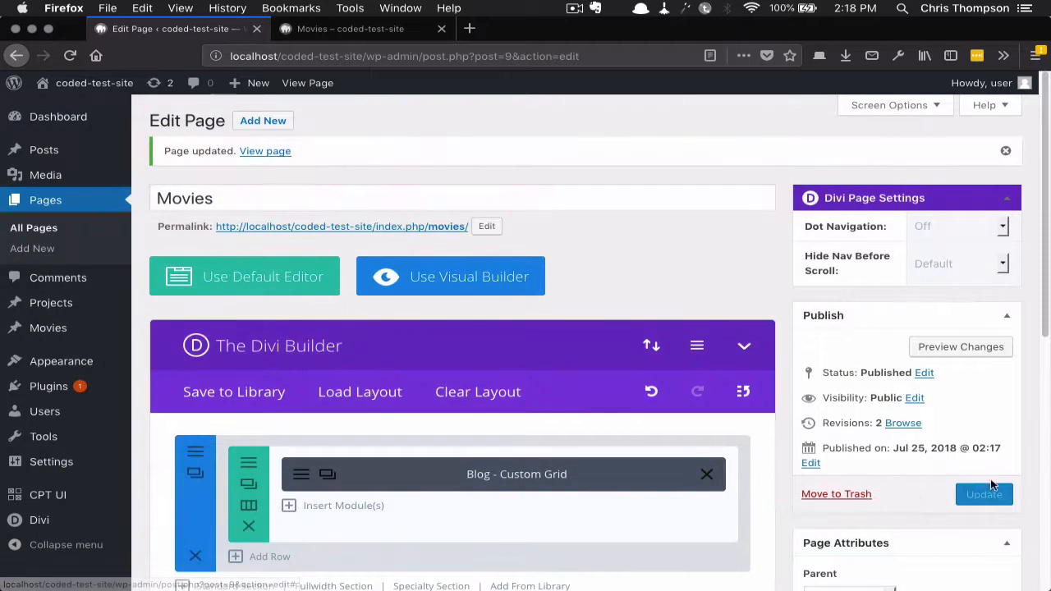
Step: Update the page and check the live Movies page lists Blade Runner and Titanic
{"action": "left_click", "coordinate": [990, 497]}
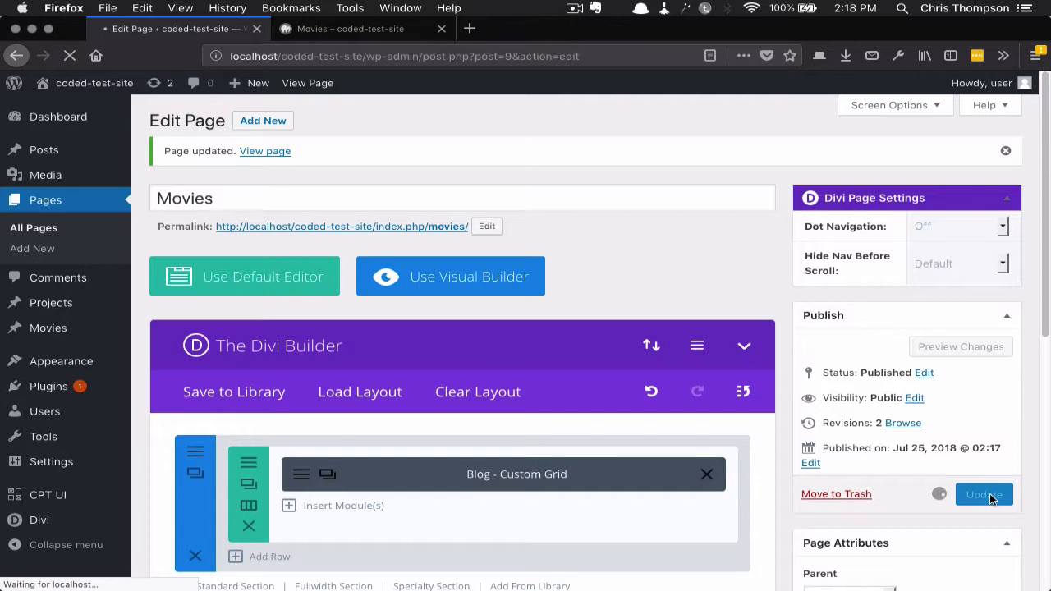
{"action": "key", "text": "ctrl+Tab"}
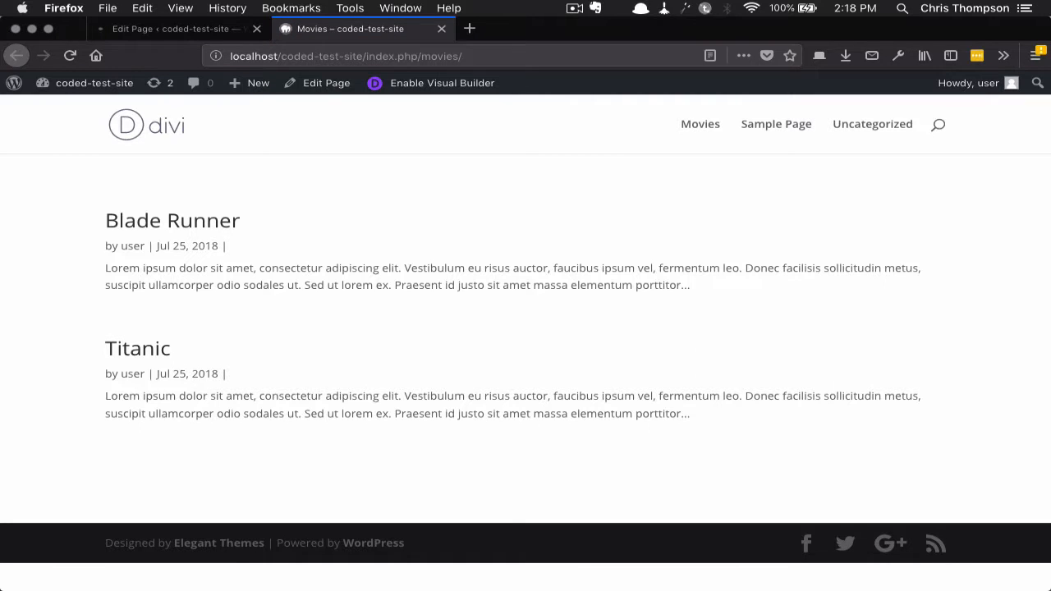
{"action": "key", "text": "ctrl+Tab"}
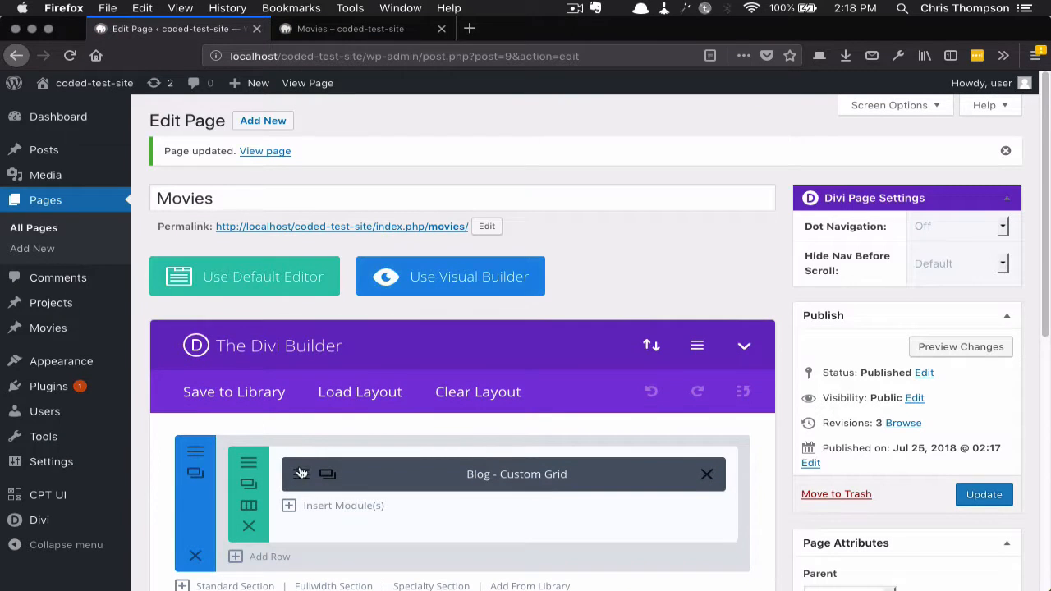
Step: Change the grid module's design layout from Fullwidth to Grid and save the module
{"action": "left_click", "coordinate": [366, 480]}
{"action": "left_click", "coordinate": [326, 206]}
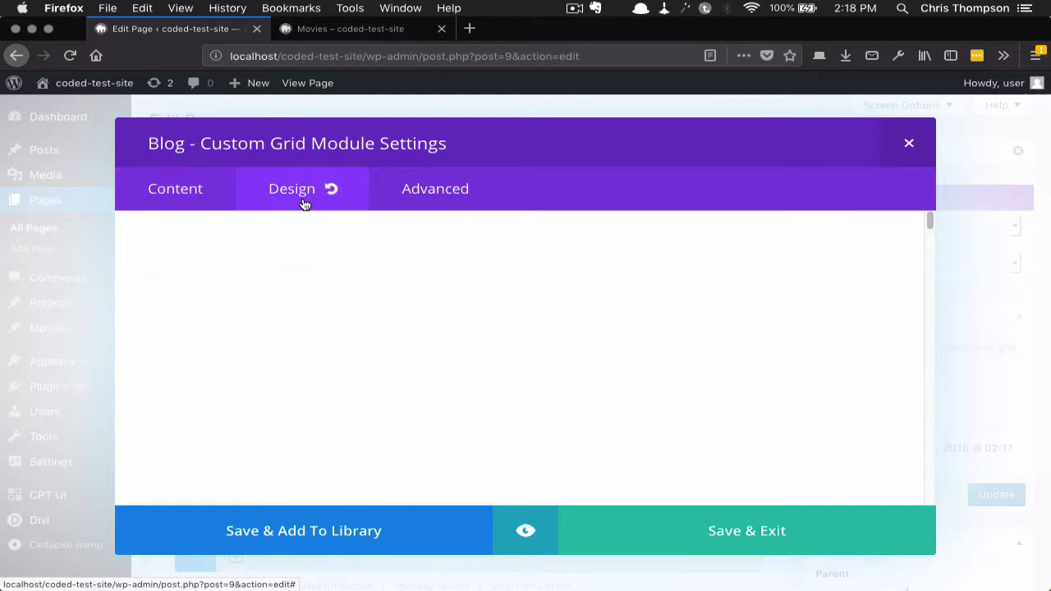
{"action": "scroll", "coordinate": [581, 390], "scroll_direction": "down", "scroll_amount": 2}
{"action": "left_click", "coordinate": [517, 228]}
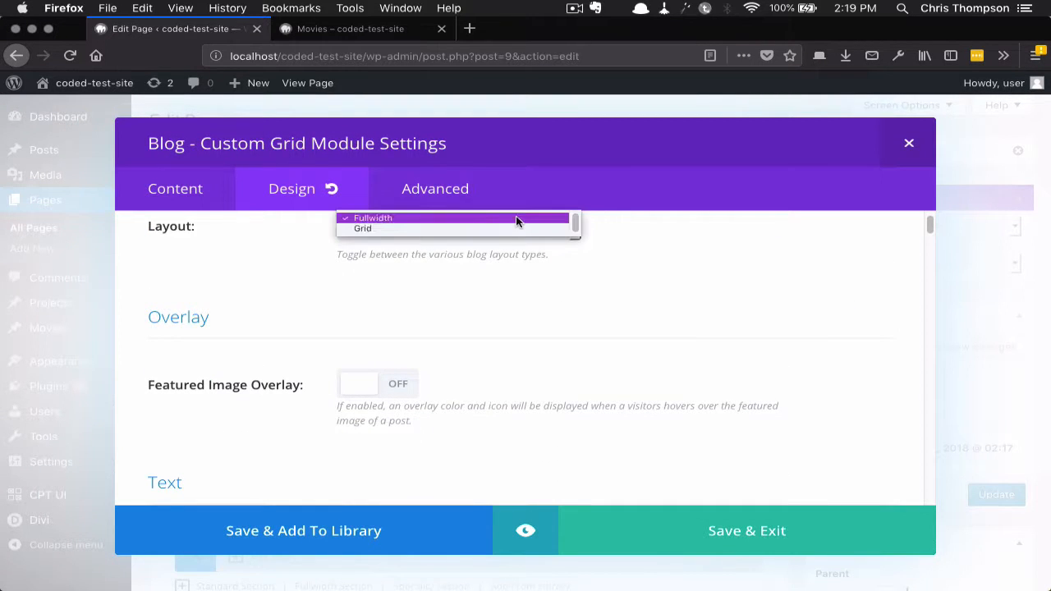
{"action": "left_click", "coordinate": [460, 230]}
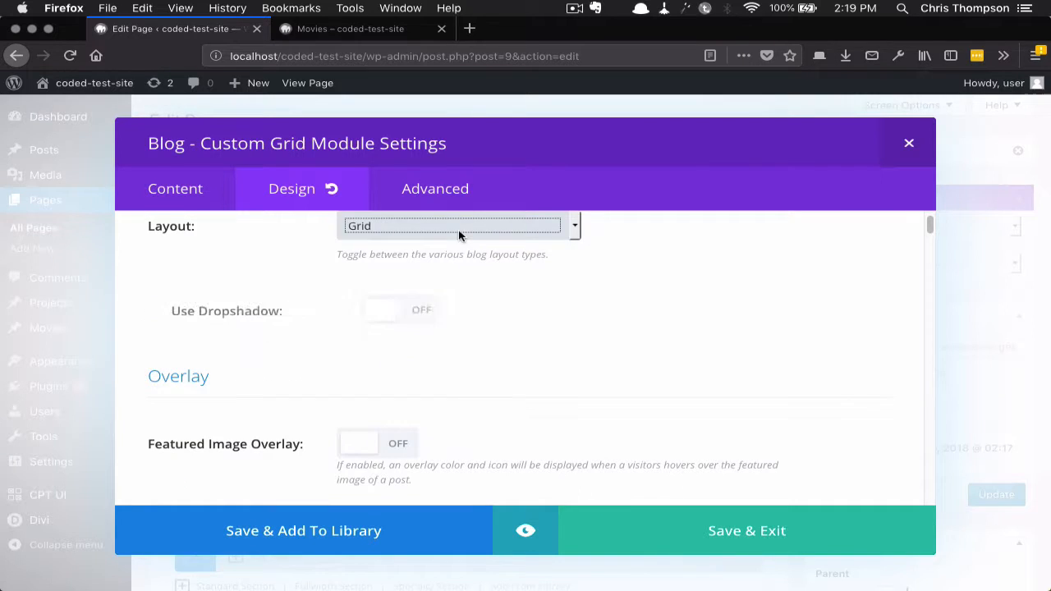
{"action": "scroll", "coordinate": [468, 403], "scroll_direction": "down", "scroll_amount": 3}
{"action": "scroll", "coordinate": [398, 369], "scroll_direction": "up", "scroll_amount": 3}
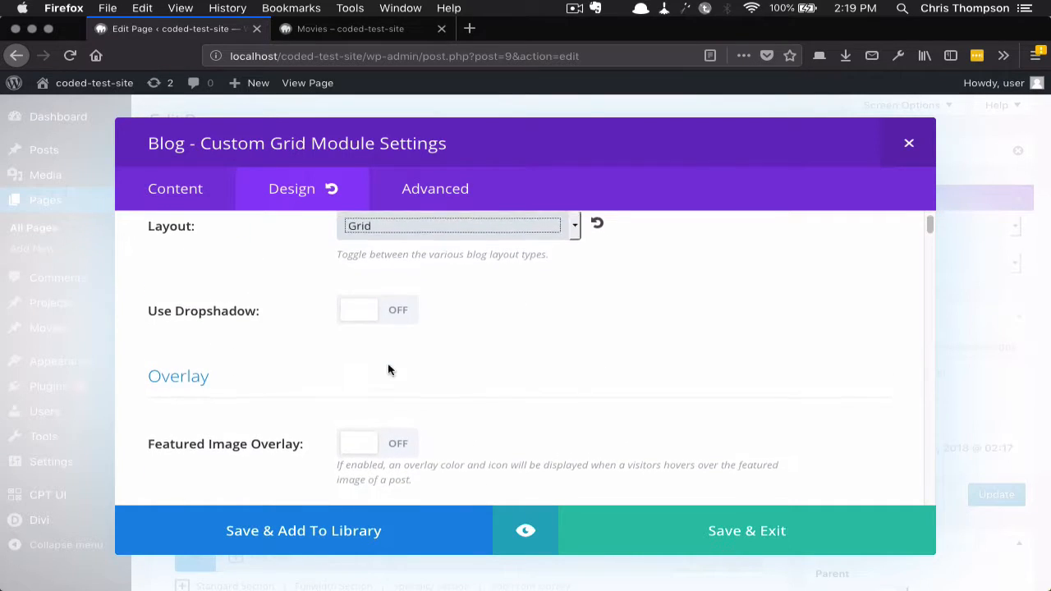
{"action": "scroll", "coordinate": [389, 368], "scroll_direction": "down", "scroll_amount": 3}
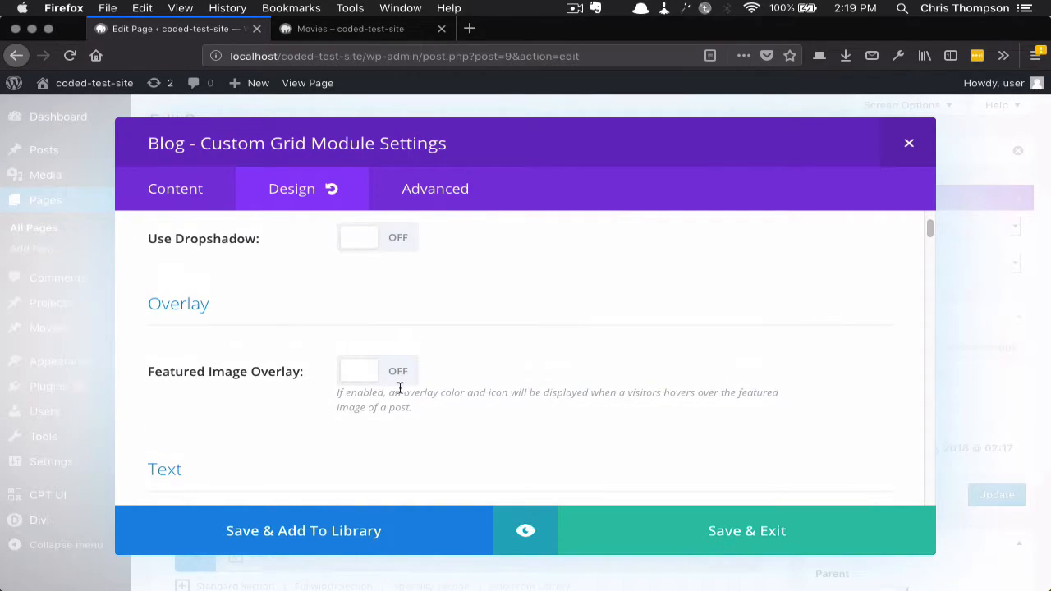
{"action": "scroll", "coordinate": [399, 403], "scroll_direction": "up", "scroll_amount": 2}
{"action": "scroll", "coordinate": [397, 404], "scroll_direction": "down", "scroll_amount": 4}
{"action": "scroll", "coordinate": [397, 405], "scroll_direction": "down", "scroll_amount": 3}
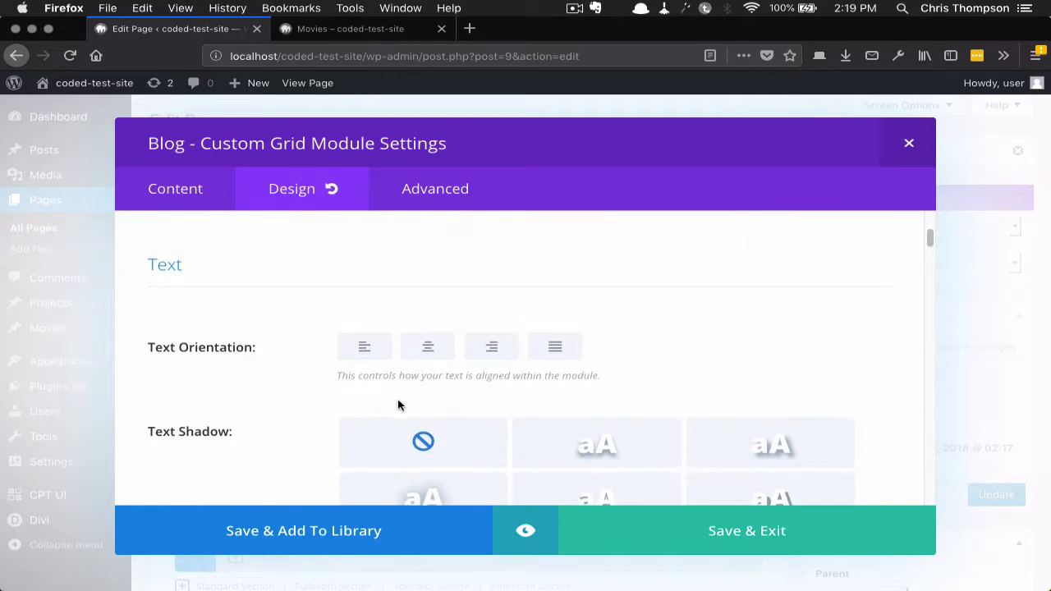
{"action": "scroll", "coordinate": [399, 406], "scroll_direction": "down", "scroll_amount": 3}
{"action": "scroll", "coordinate": [399, 406], "scroll_direction": "down", "scroll_amount": 10}
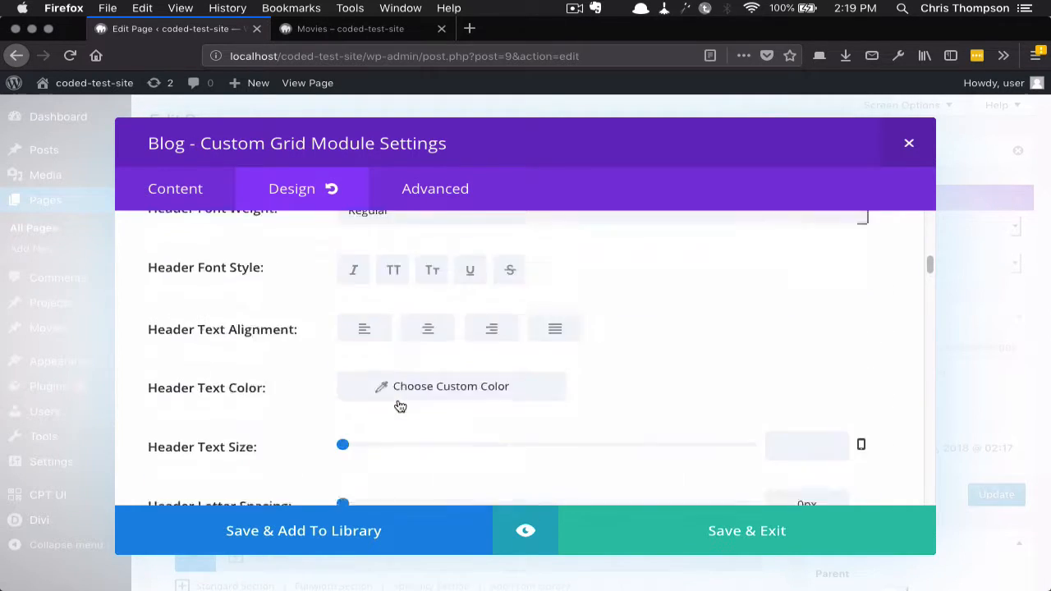
{"action": "scroll", "coordinate": [399, 405], "scroll_direction": "down", "scroll_amount": 10}
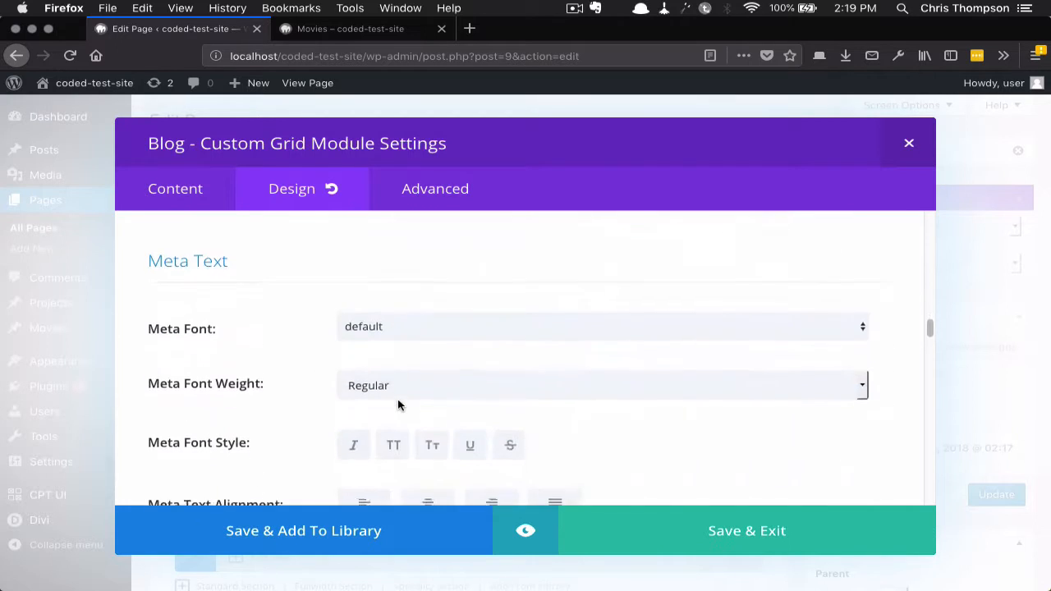
{"action": "left_click", "coordinate": [663, 525]}
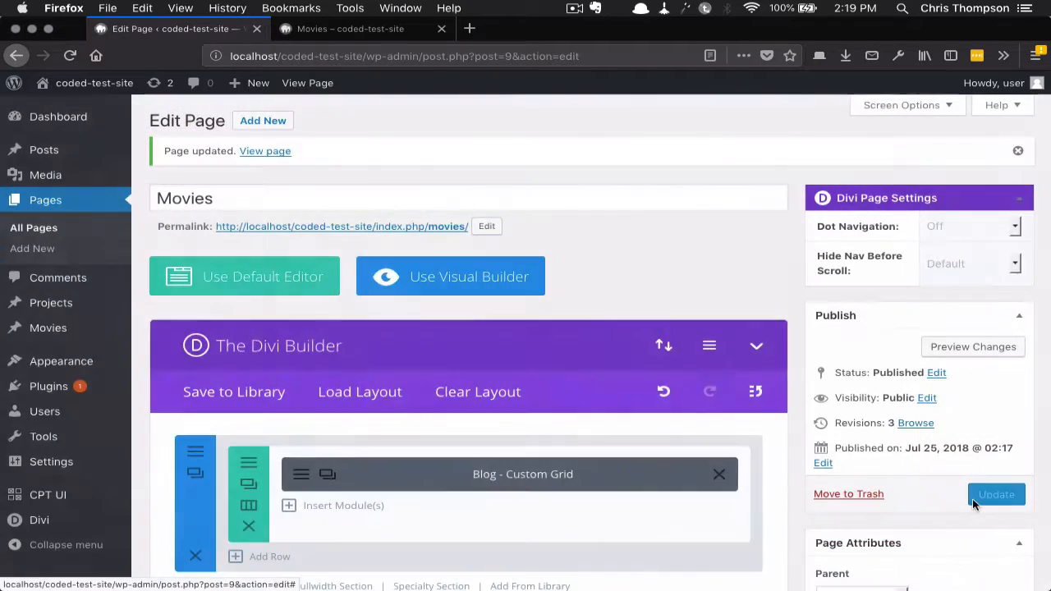
Step: Update the page and reload the live Movies page, which still lists Blade Runner and Titanic
{"action": "left_click", "coordinate": [990, 493]}
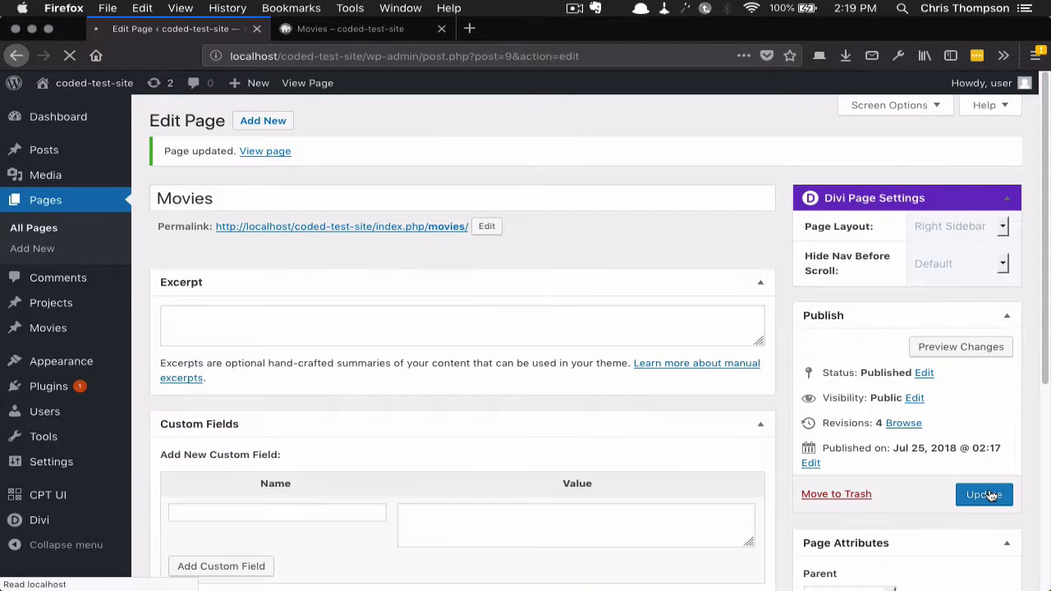
{"action": "key", "text": "ctrl+Tab"}
{"action": "key", "text": "super+r"}
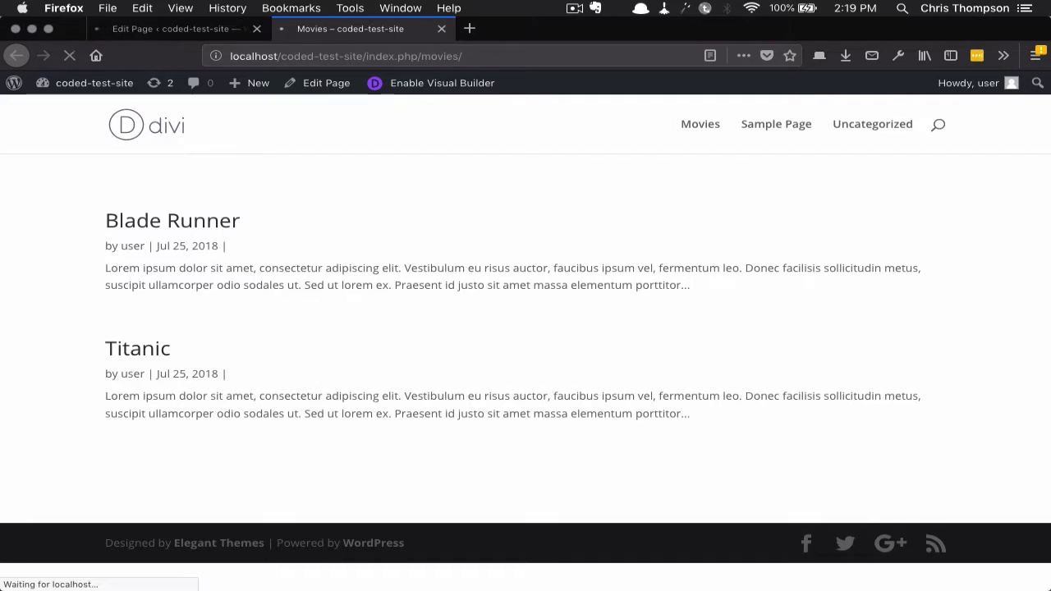